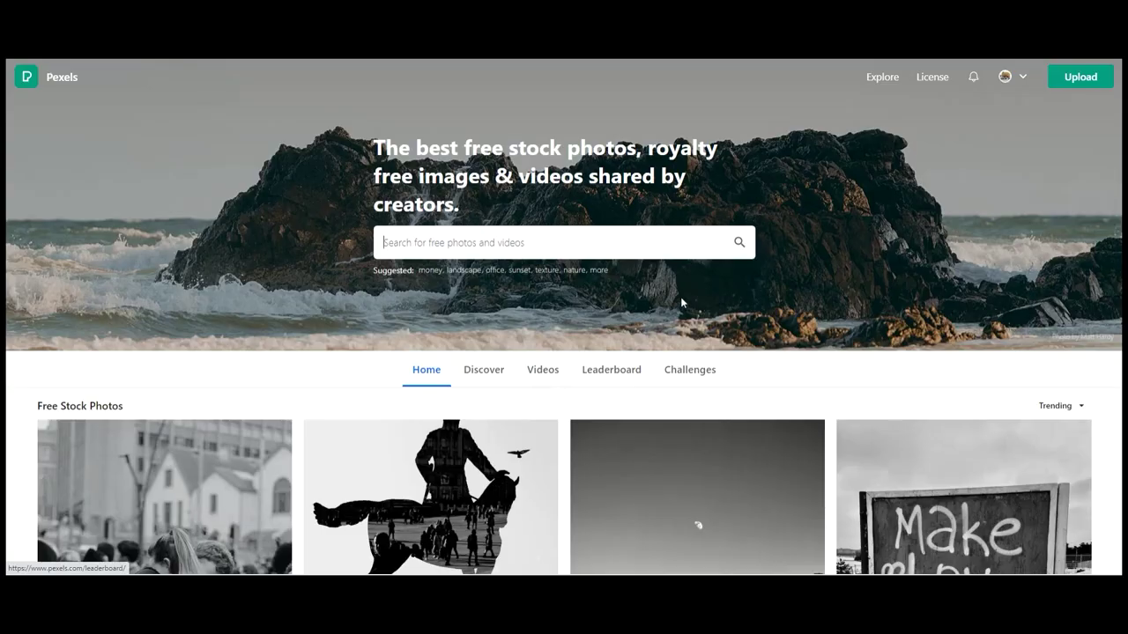
Browse Pexels' free stock videos and open the swaying yellow flowers video.
scroll(683, 323, down, 4)
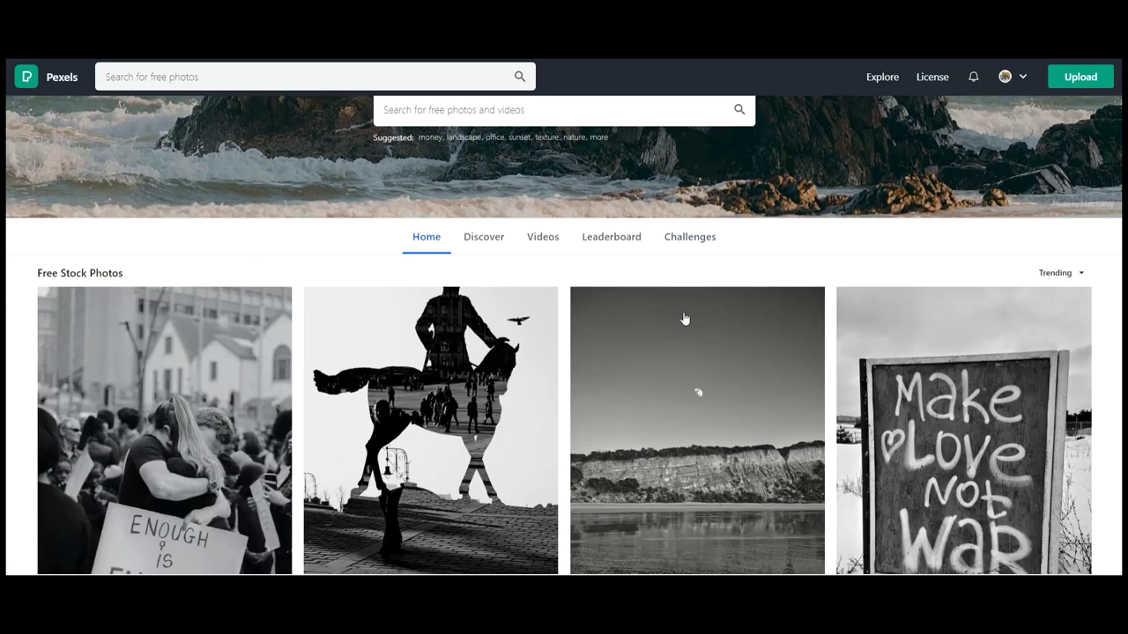
scroll(684, 322, up, 5)
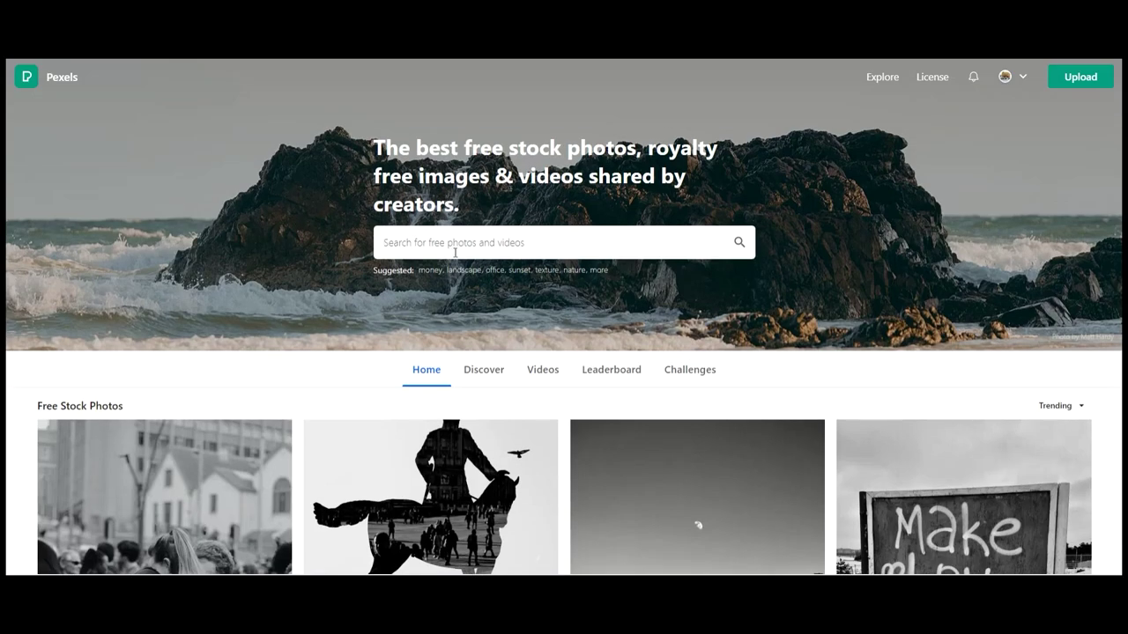
click(475, 243)
click(337, 377)
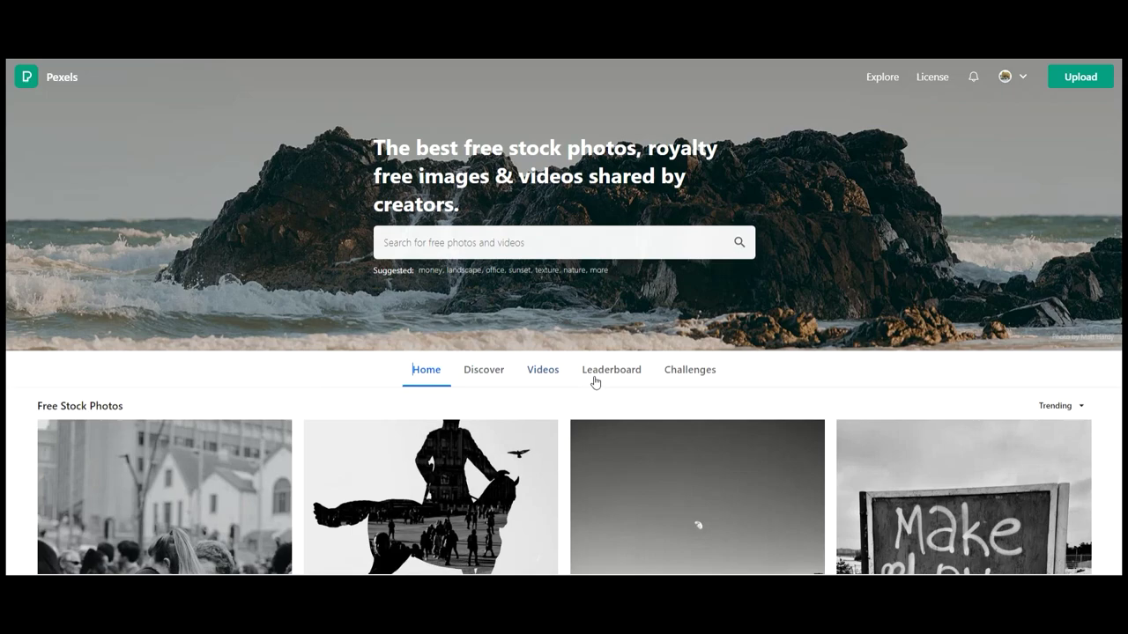
click(543, 371)
scroll(545, 344, down, 4)
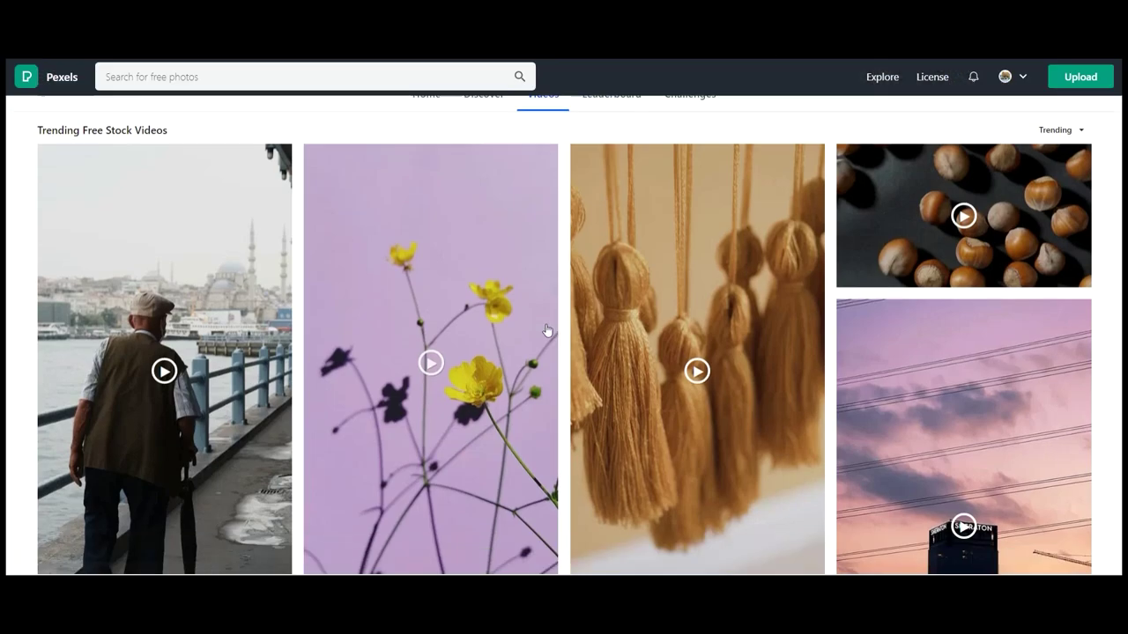
scroll(546, 330, down, 2)
click(471, 300)
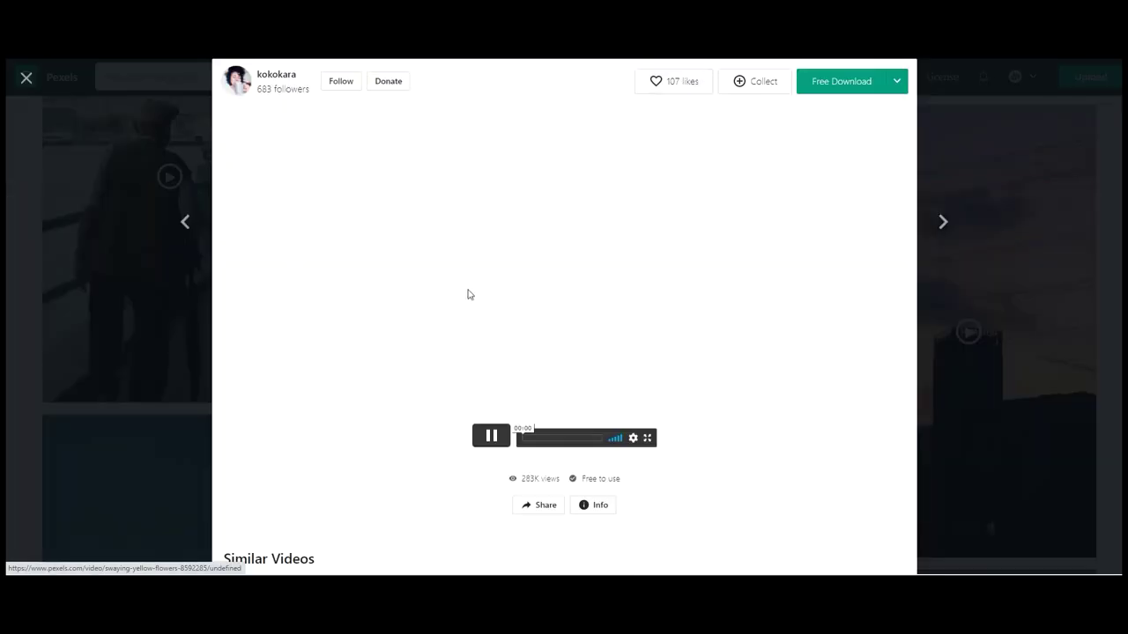
Pause the flowers preview, start its free download, and select the creator credit text.
scroll(495, 308, down, 1)
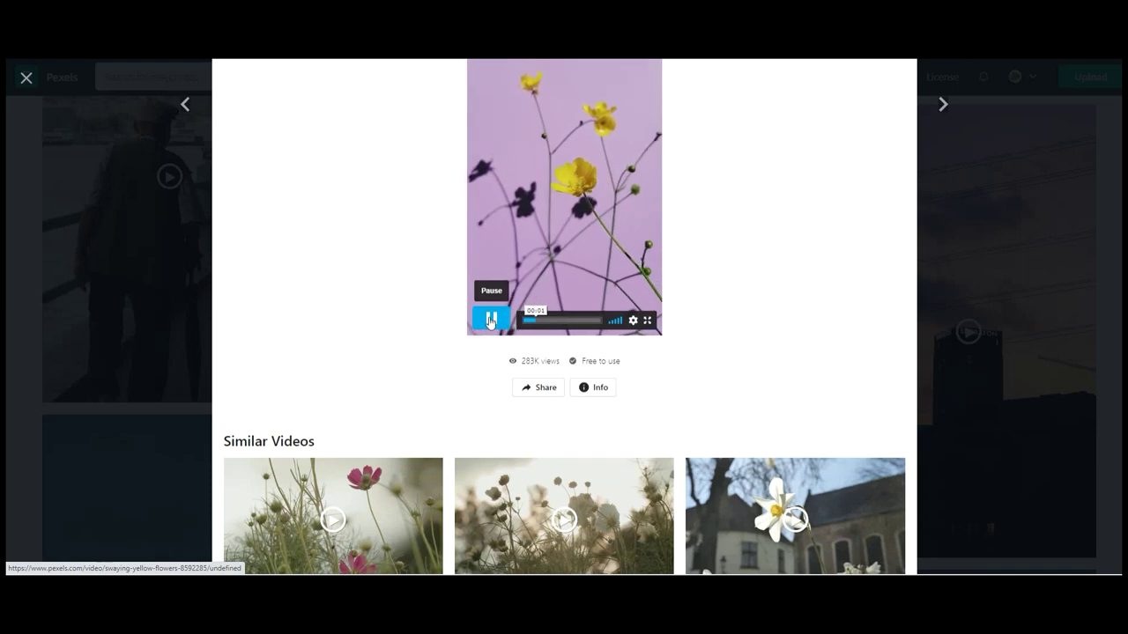
click(491, 321)
scroll(718, 334, up, 1)
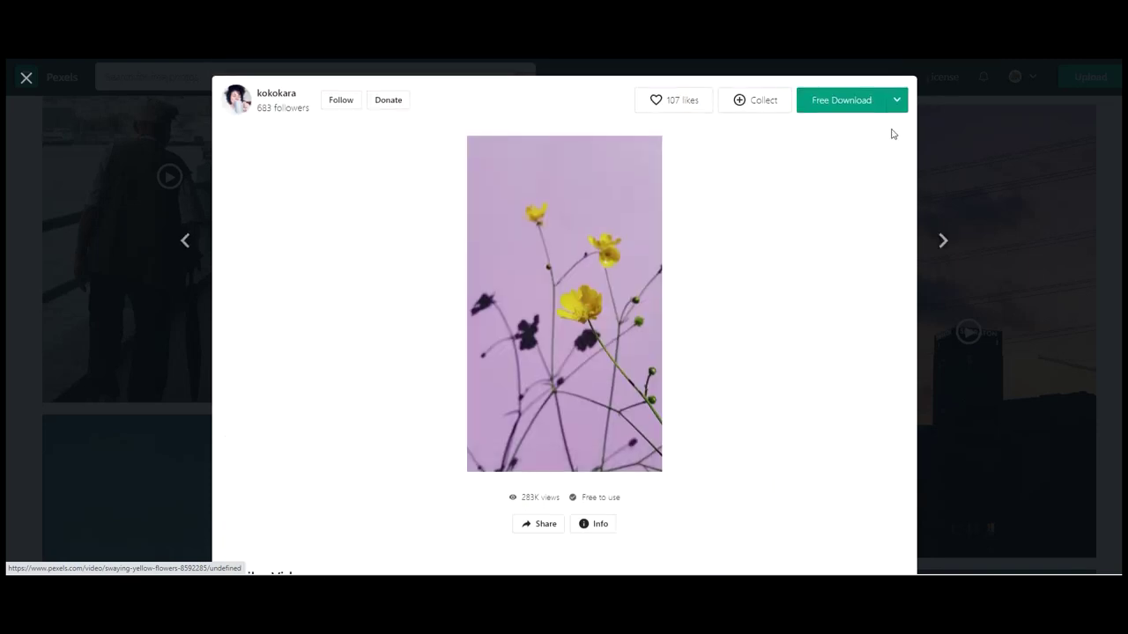
click(849, 109)
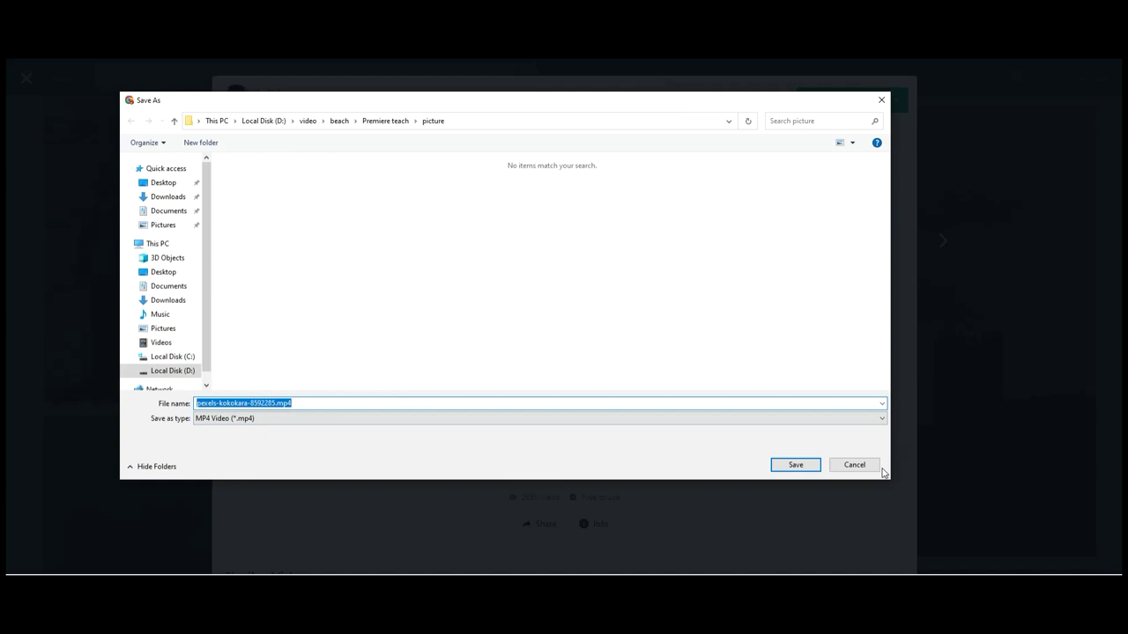
click(877, 467)
drag(516, 362, 413, 367)
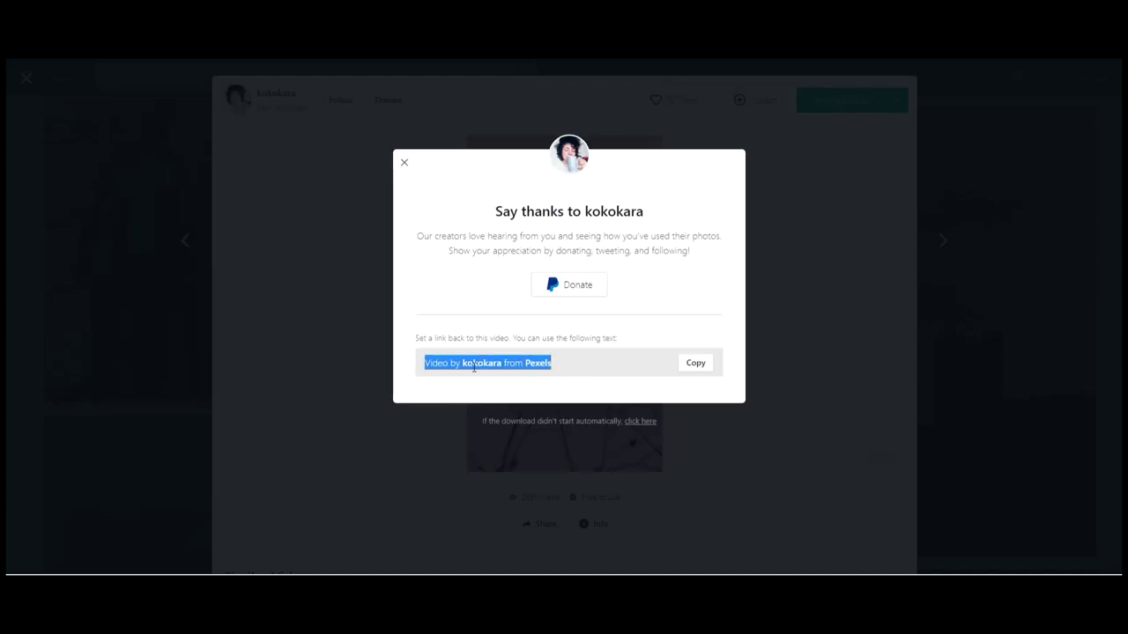
Copy the credit text, then drag clips 01 through 07 from File Explorer into the Project panel.
click(705, 367)
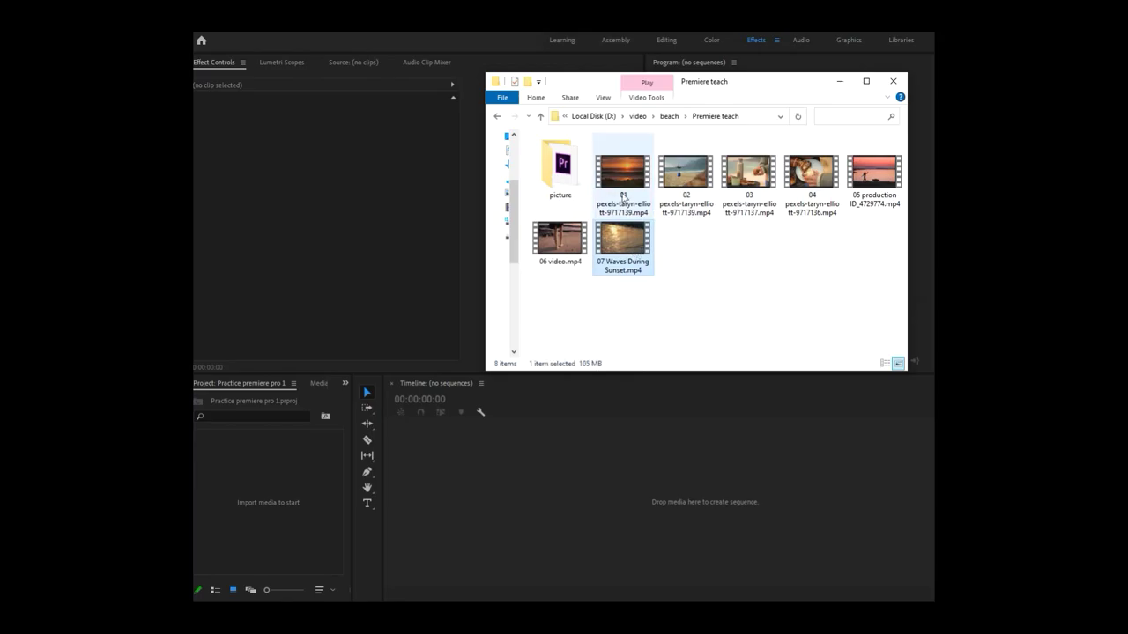
click(623, 176)
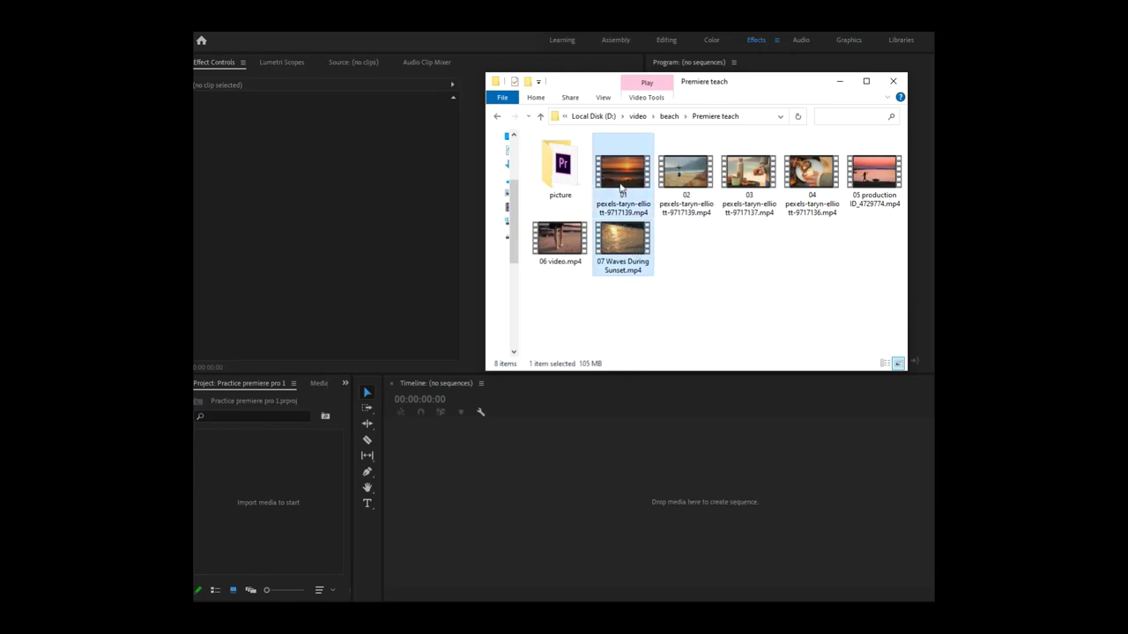
ctrl+click(685, 176)
ctrl+click(749, 176)
ctrl+click(812, 176)
ctrl+click(859, 177)
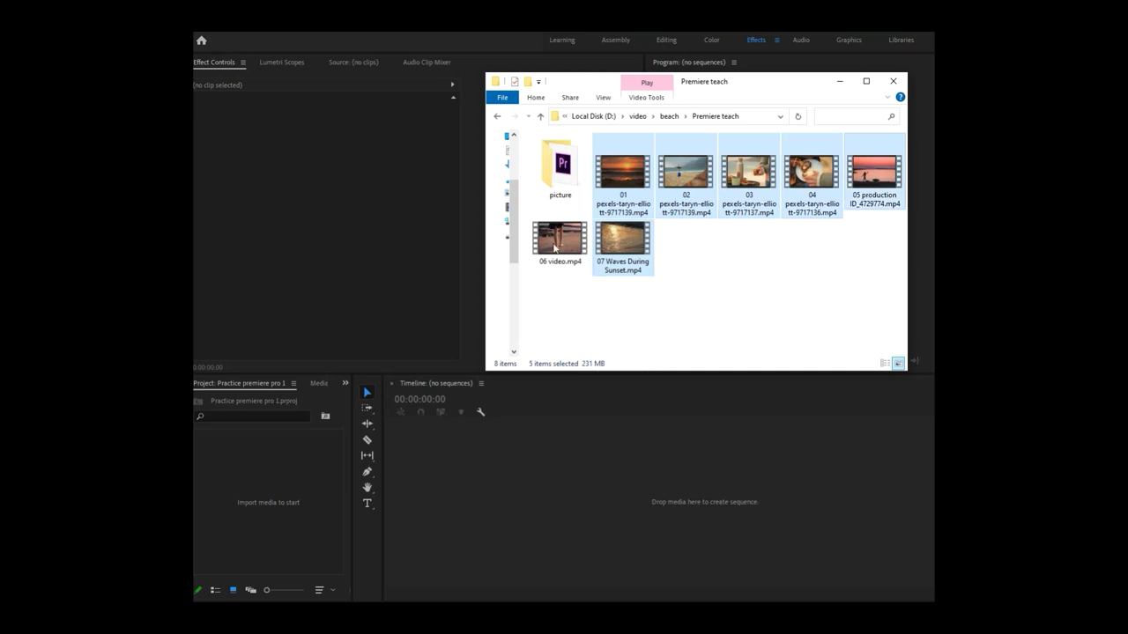
ctrl+click(559, 238)
ctrl+click(622, 233)
drag(619, 192, 298, 496)
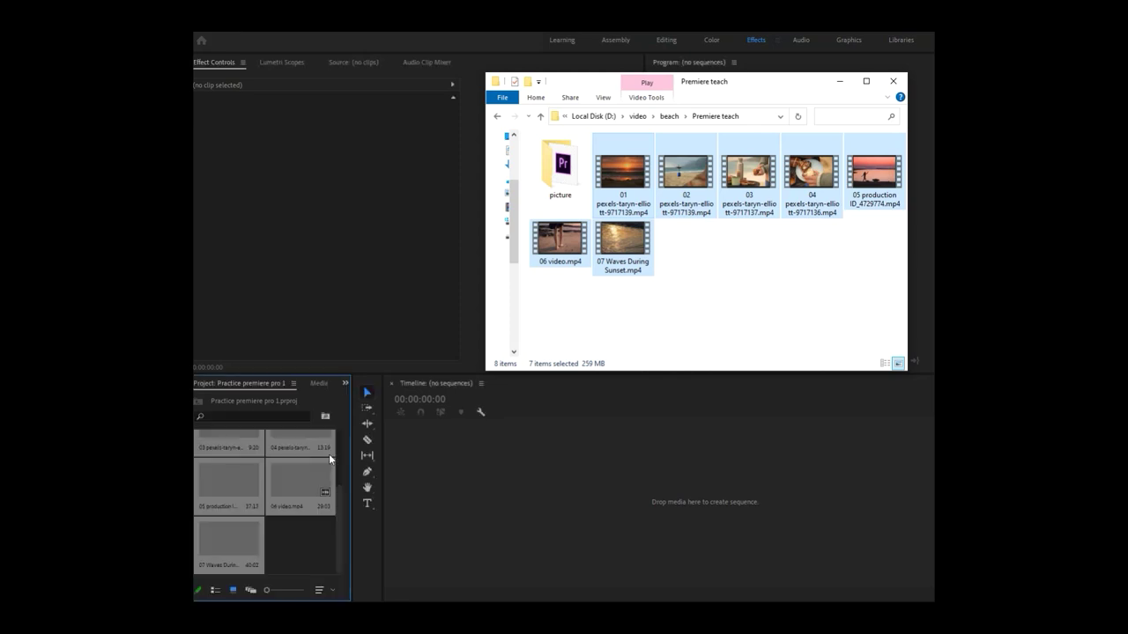
scroll(303, 507, down, 3)
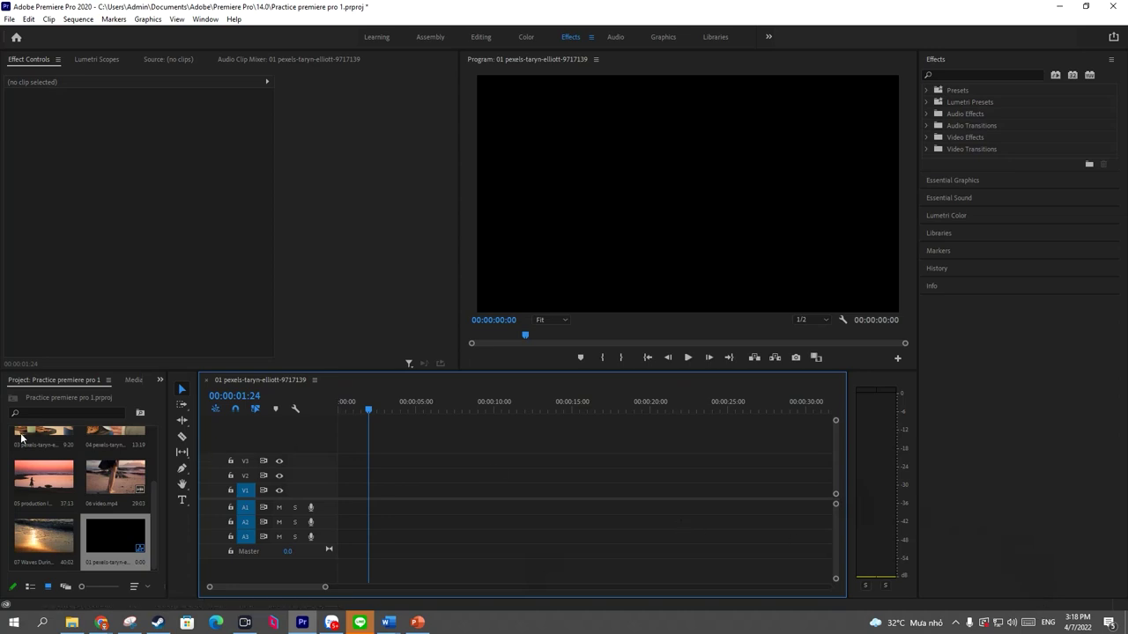
Drop clip 01 into the Program monitor, align it to 00:00 on V1, and rewind the playhead.
scroll(114, 454, up, 3)
drag(44, 448, 644, 204)
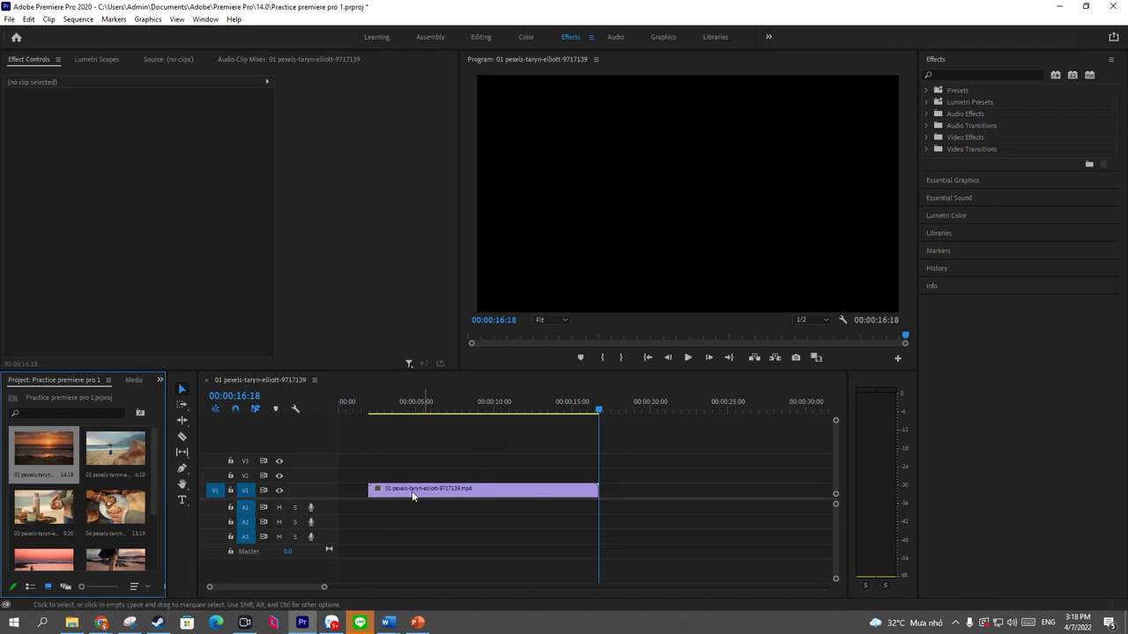
drag(407, 491, 374, 490)
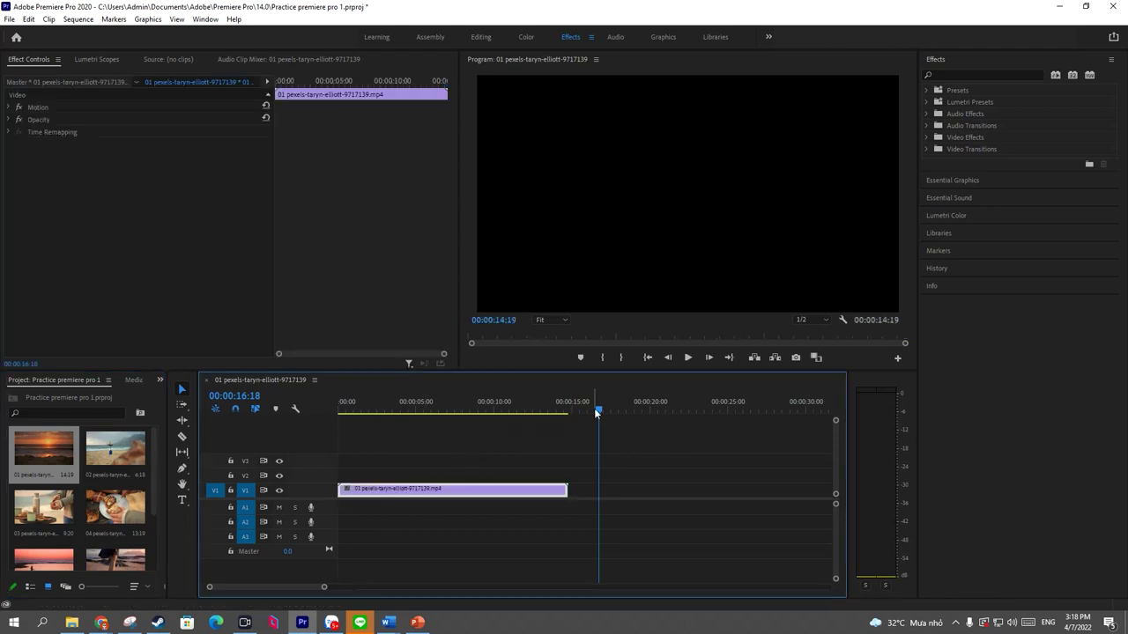
drag(536, 424, 339, 436)
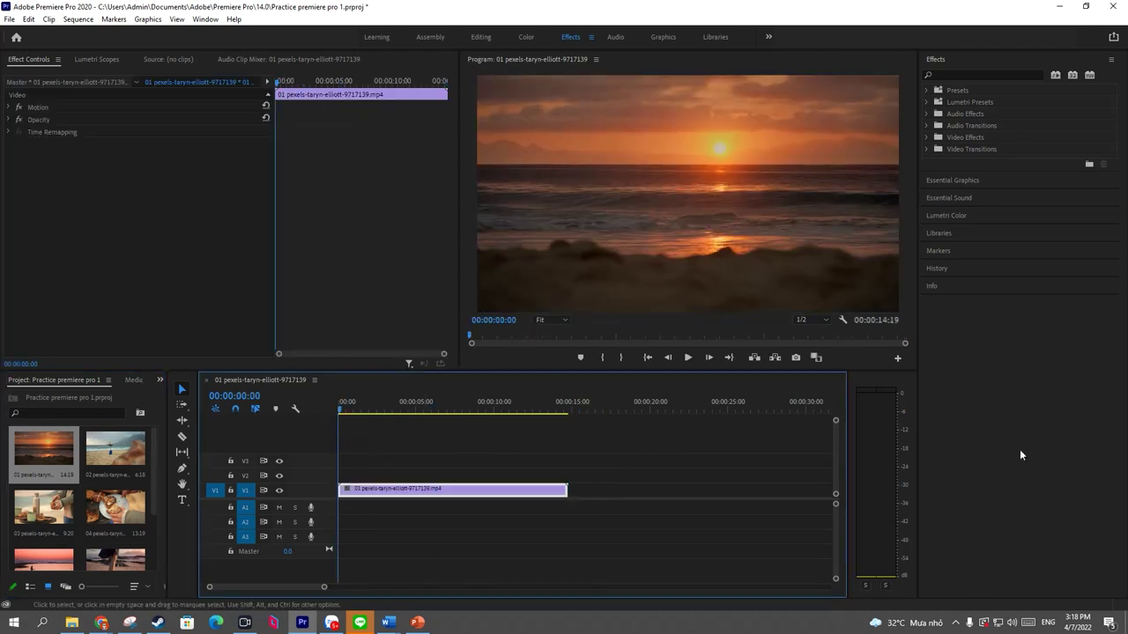
click(1027, 622)
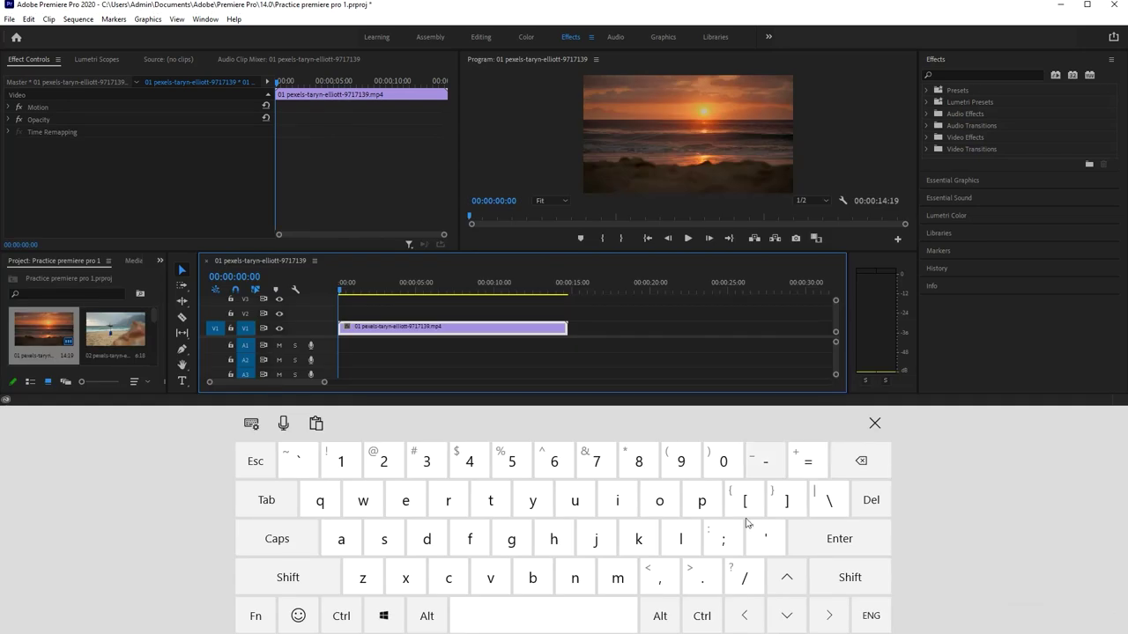
Play, stop and fast-forward the sunset clip using the on-screen J, K and L keys.
click(578, 619)
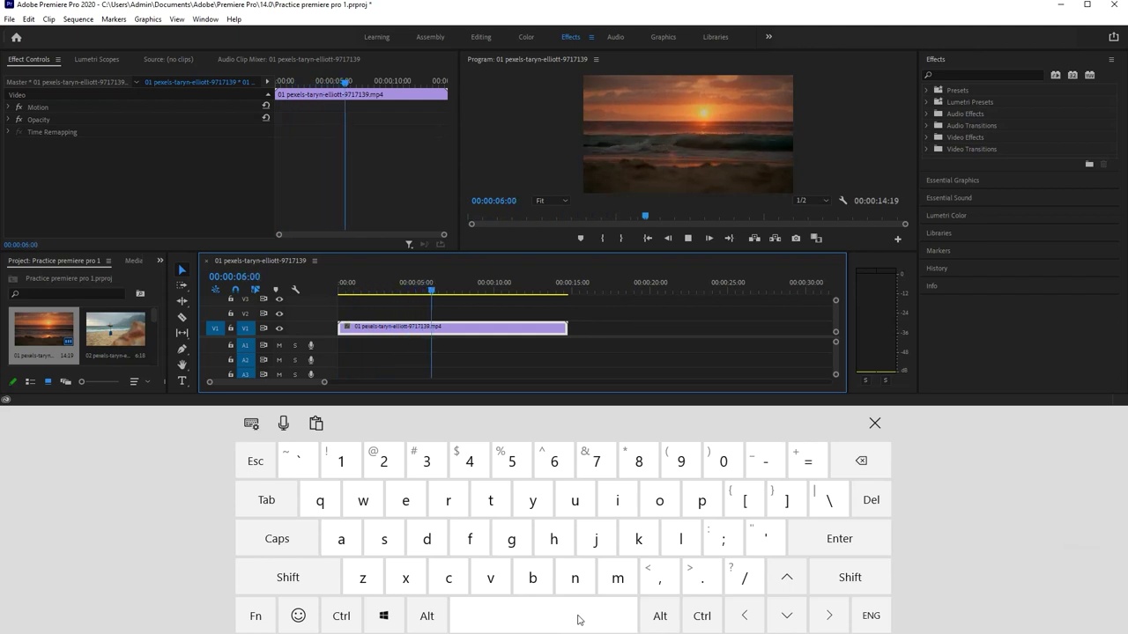
click(578, 619)
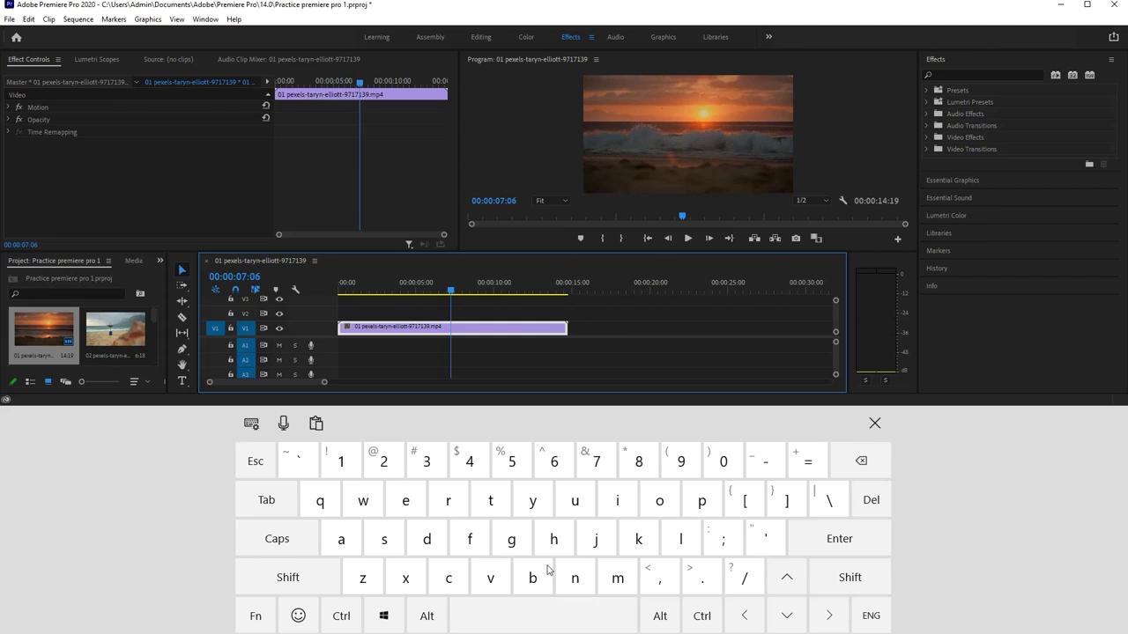
click(678, 541)
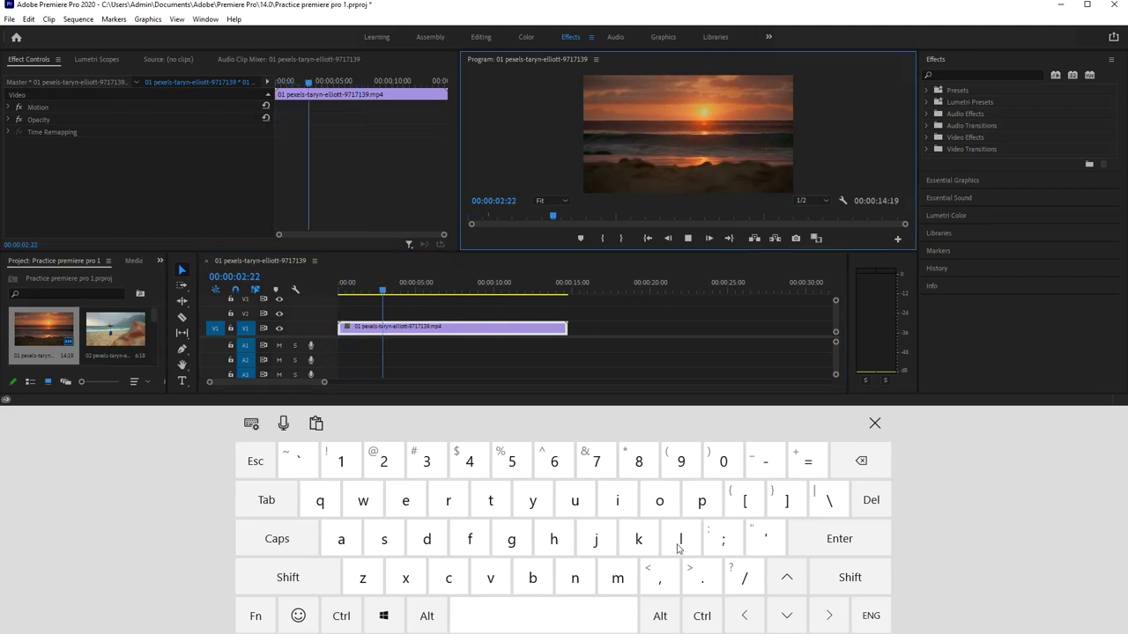
click(678, 546)
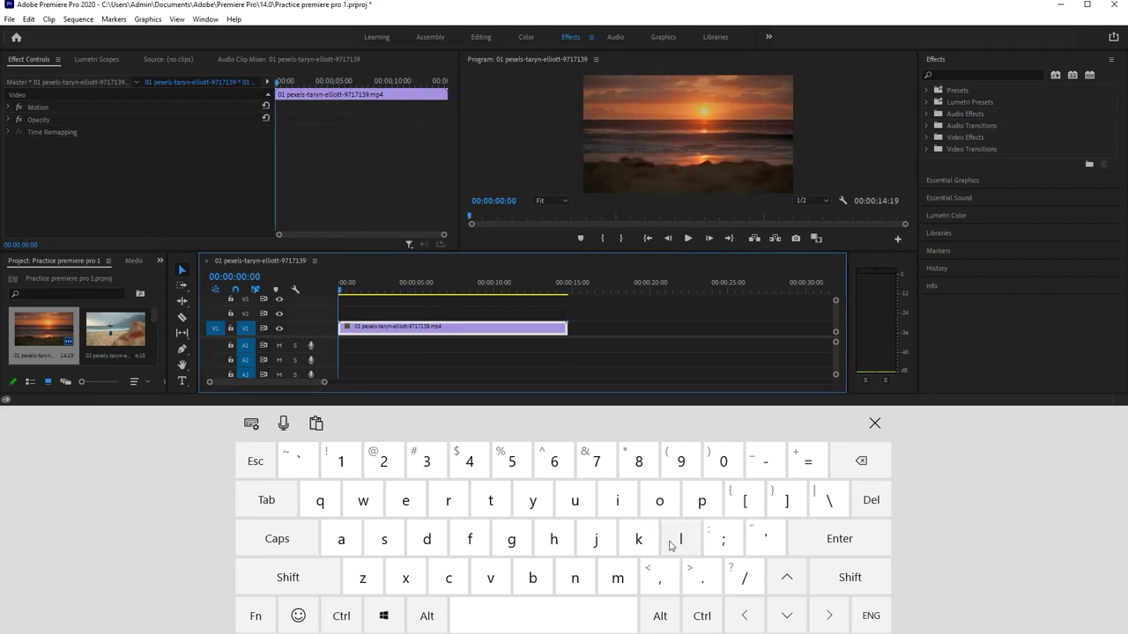
click(679, 539)
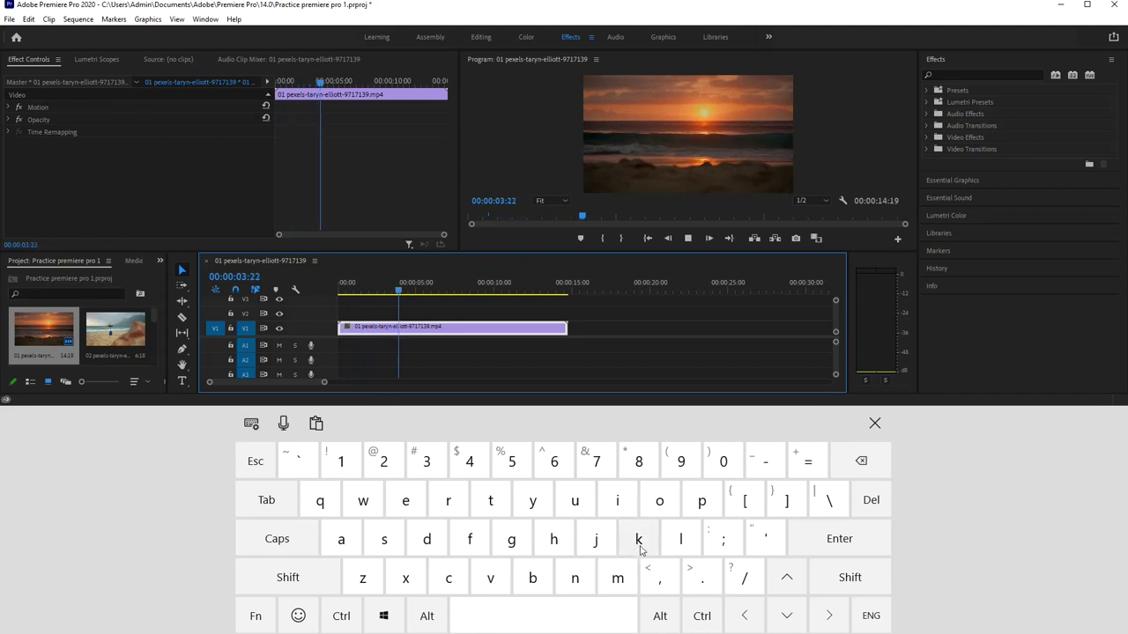
Pause, replay at increasing forward speeds, stop at 00:00:10:20, then play the clip in reverse.
click(641, 546)
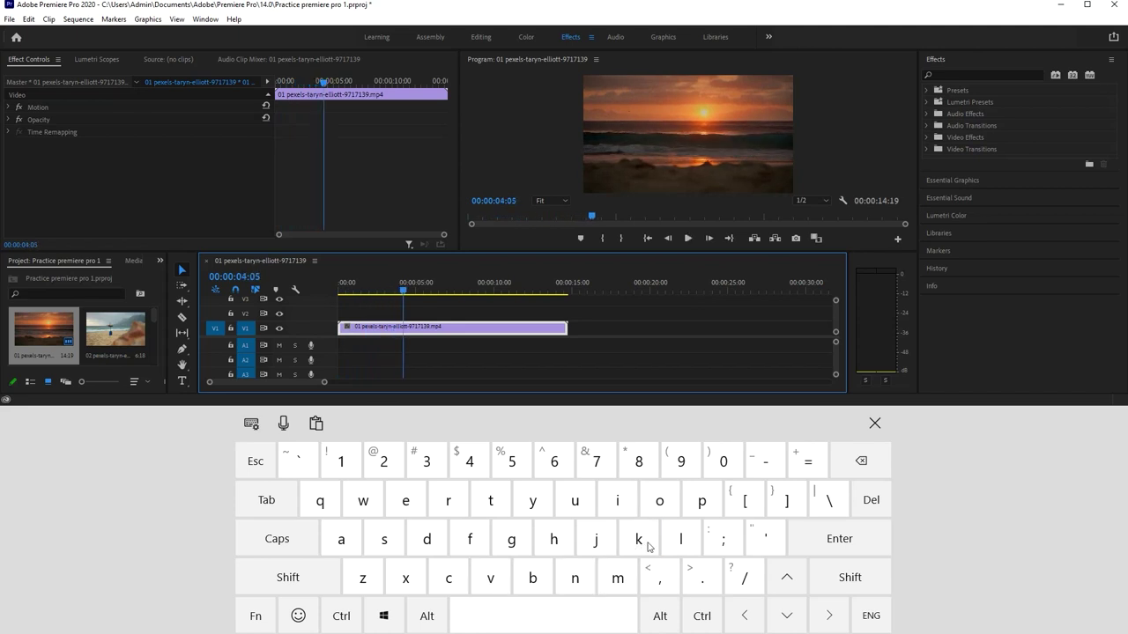
click(672, 546)
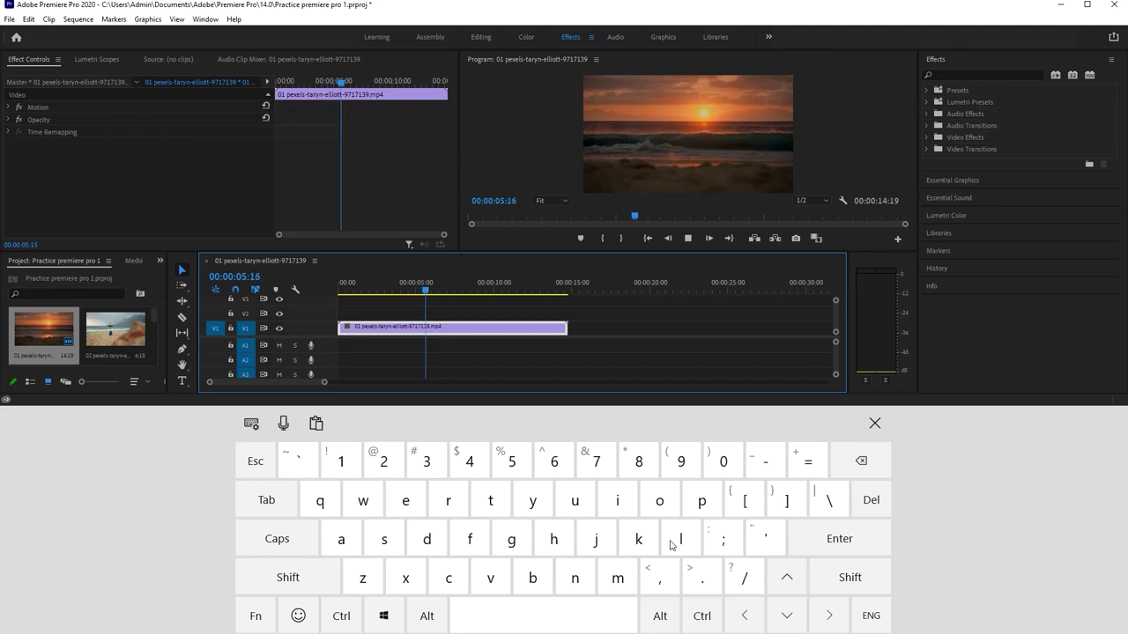
click(671, 546)
click(671, 546)
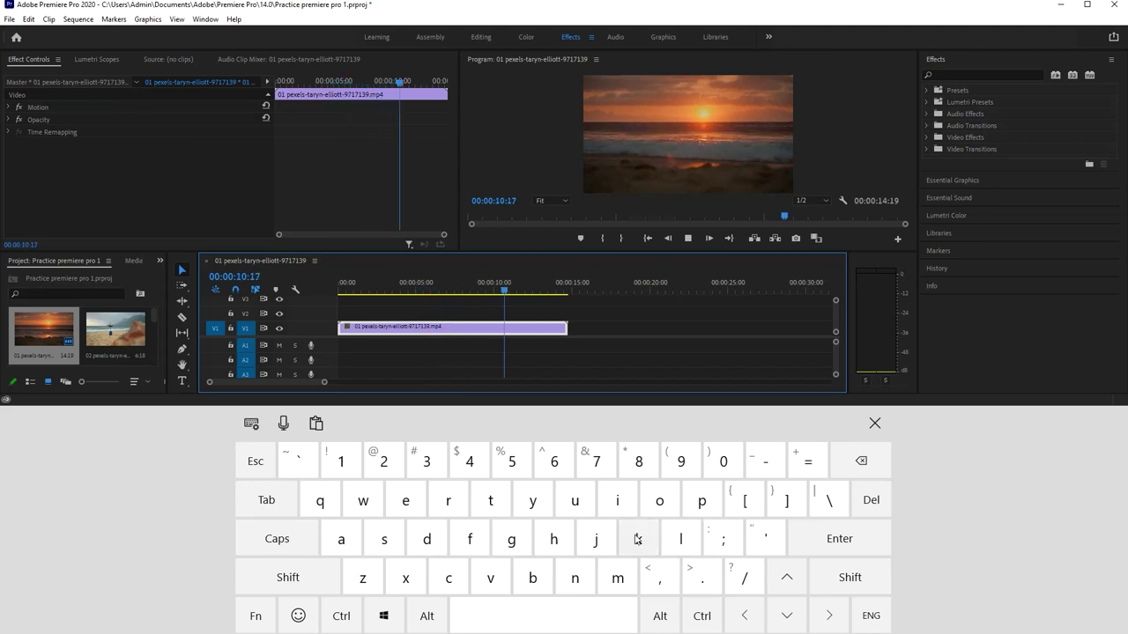
click(637, 539)
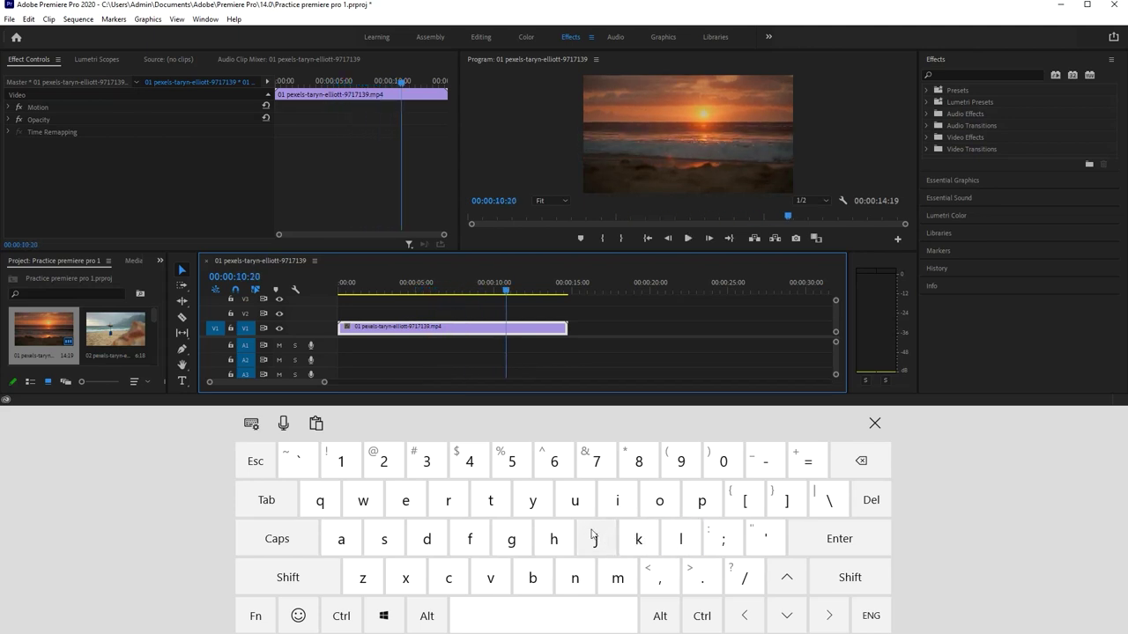
click(592, 536)
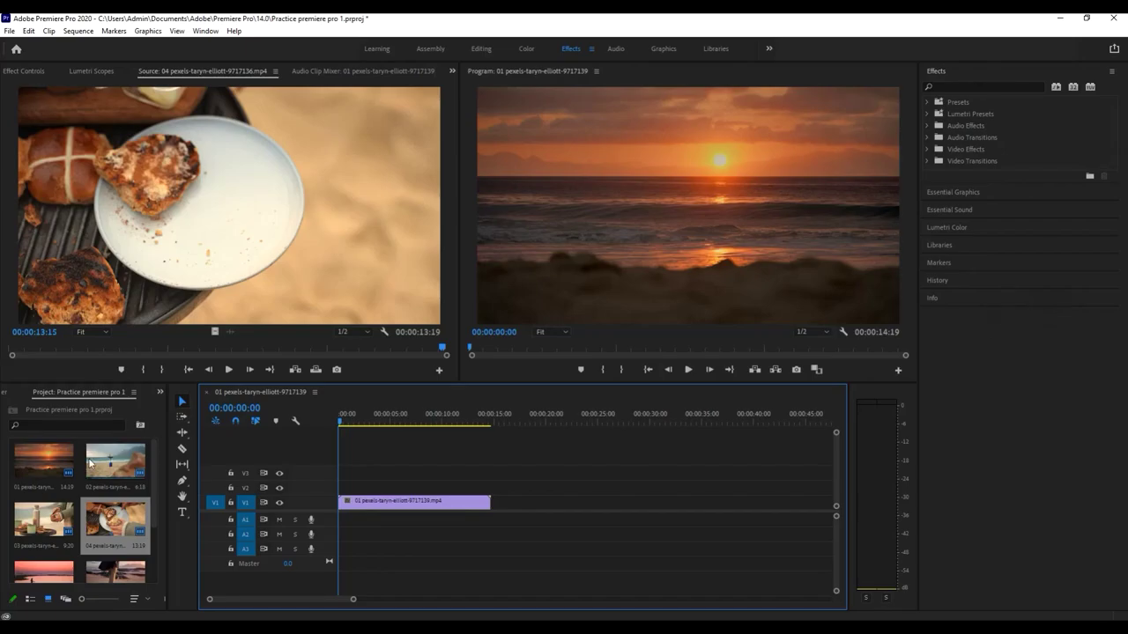
Place clips 02, 03 and 04 on V1 after the sunset clip and scrub to about 15 seconds.
drag(115, 457, 499, 504)
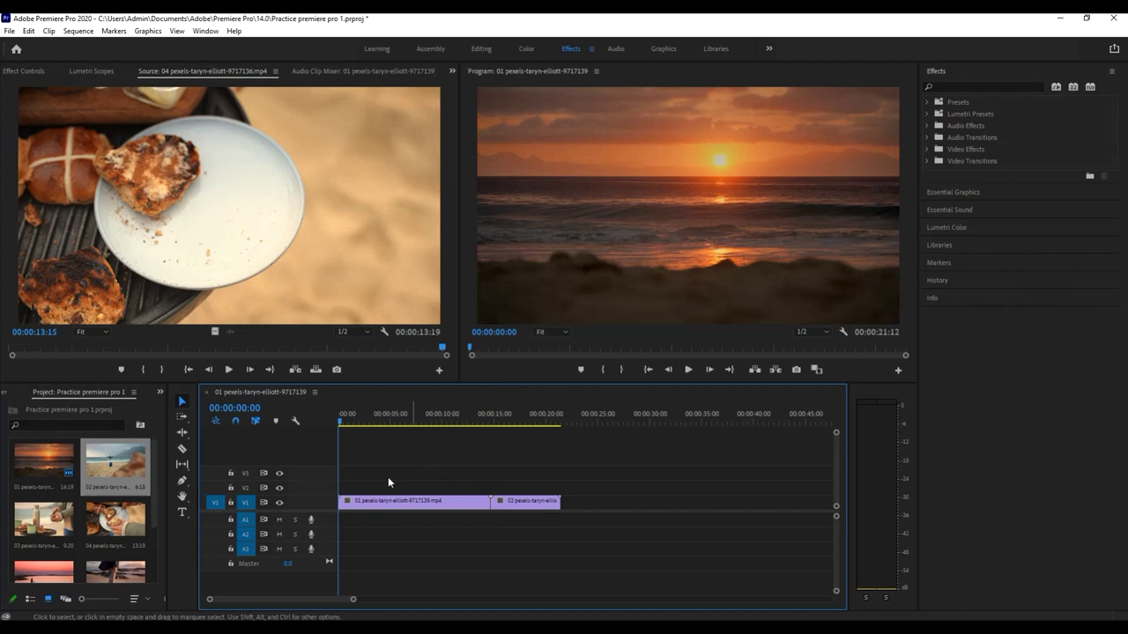
drag(73, 529, 563, 501)
drag(112, 521, 651, 507)
drag(342, 423, 536, 434)
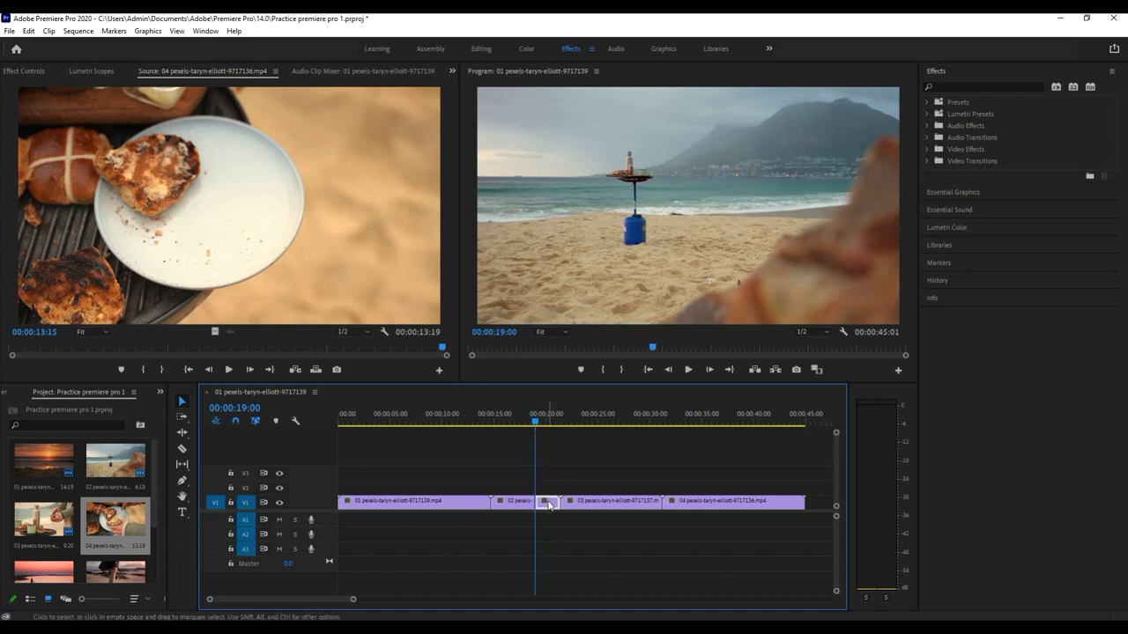
Delete the short piece at the playhead, close the resulting gap, then undo both.
key(Delete)
click(548, 505)
key(Delete)
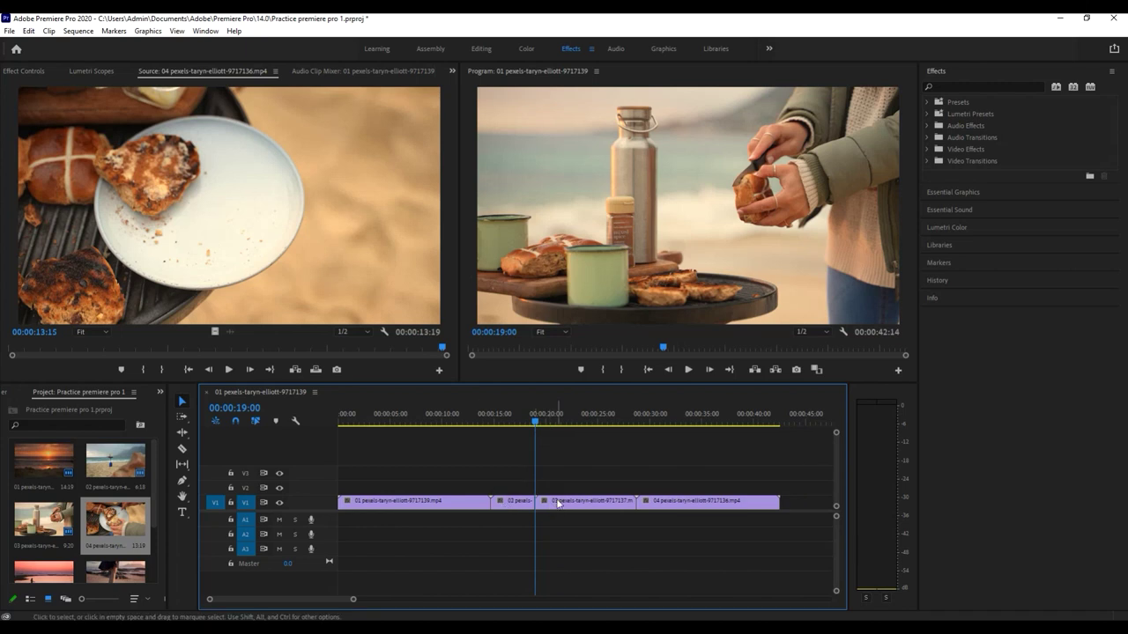
key(ctrl+z)
key(ctrl+z)
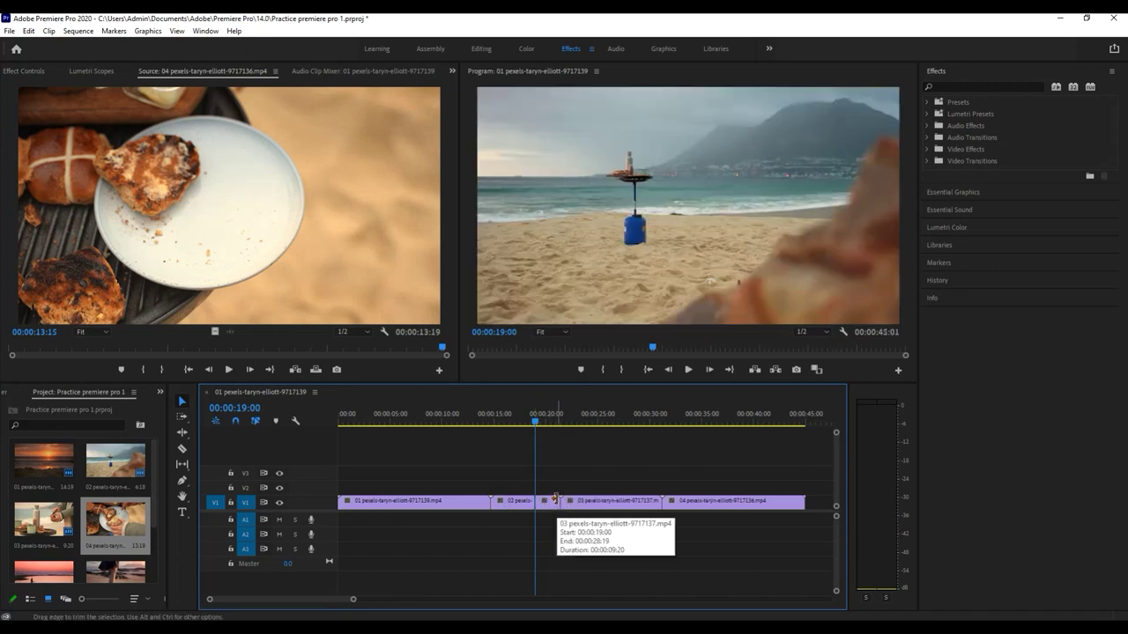
With the Razor tool, split clip 03 once and cut clip 02 at two points.
click(182, 449)
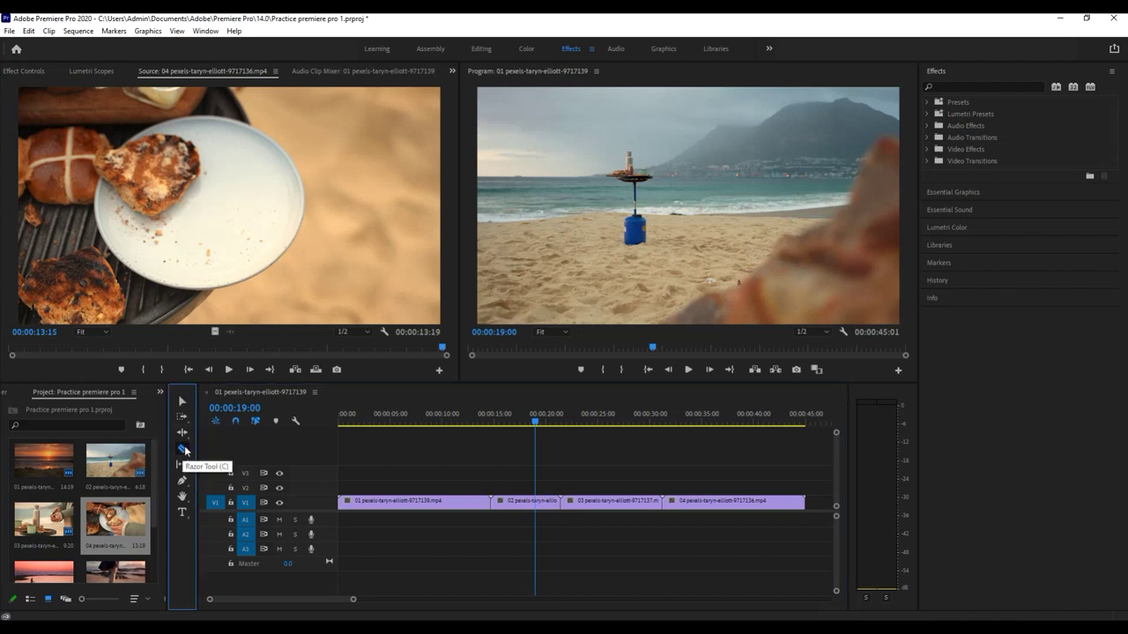
click(586, 502)
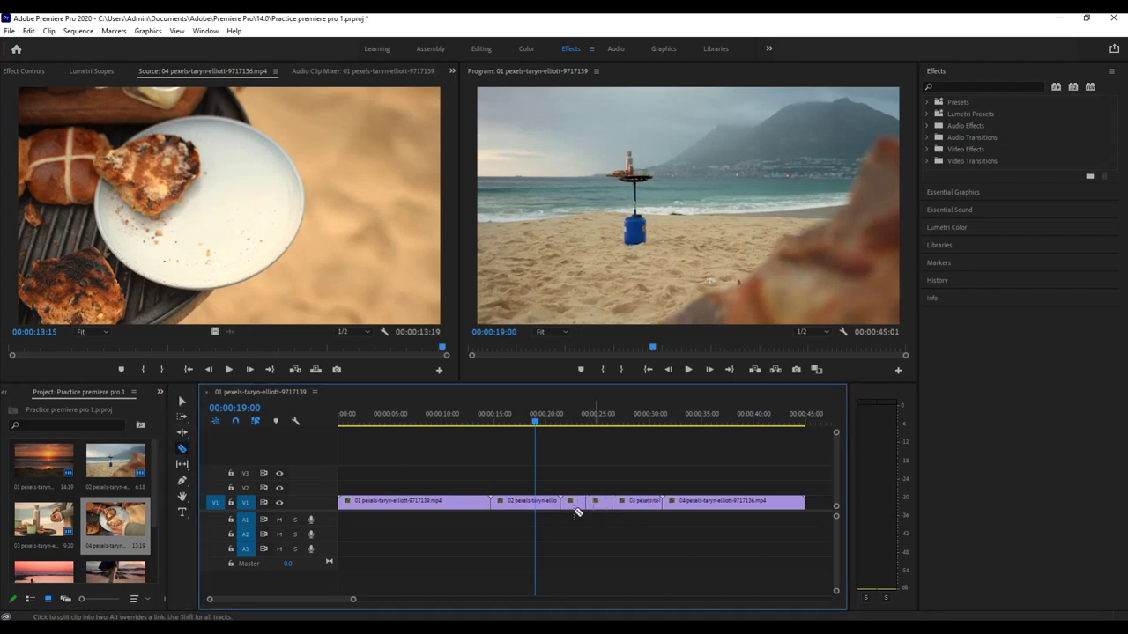
click(508, 502)
click(527, 501)
Delete the cut pieces from clips 02 and 03, close both gaps, then undo everything.
click(182, 400)
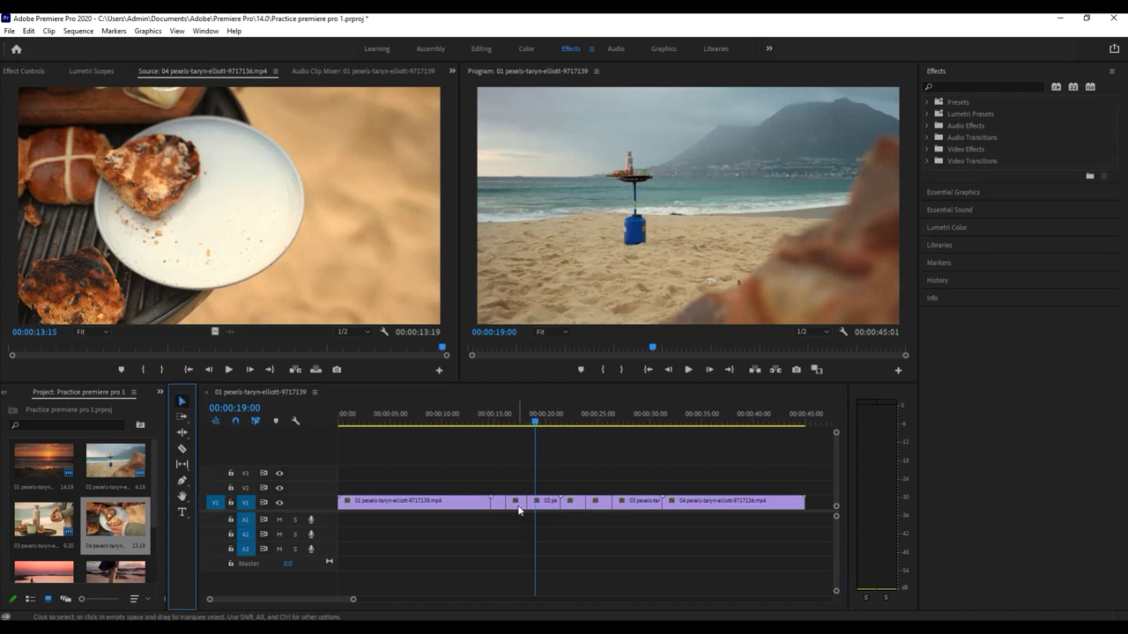
click(517, 502)
key(Delete)
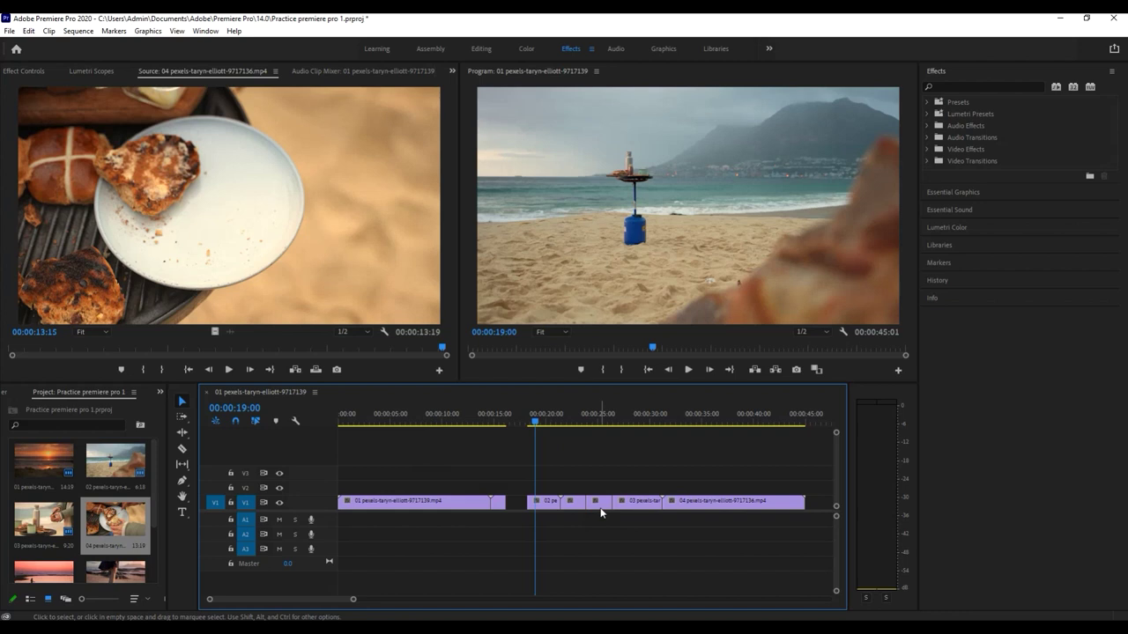
click(598, 504)
key(Delete)
click(516, 504)
key(Delete)
click(578, 504)
key(Delete)
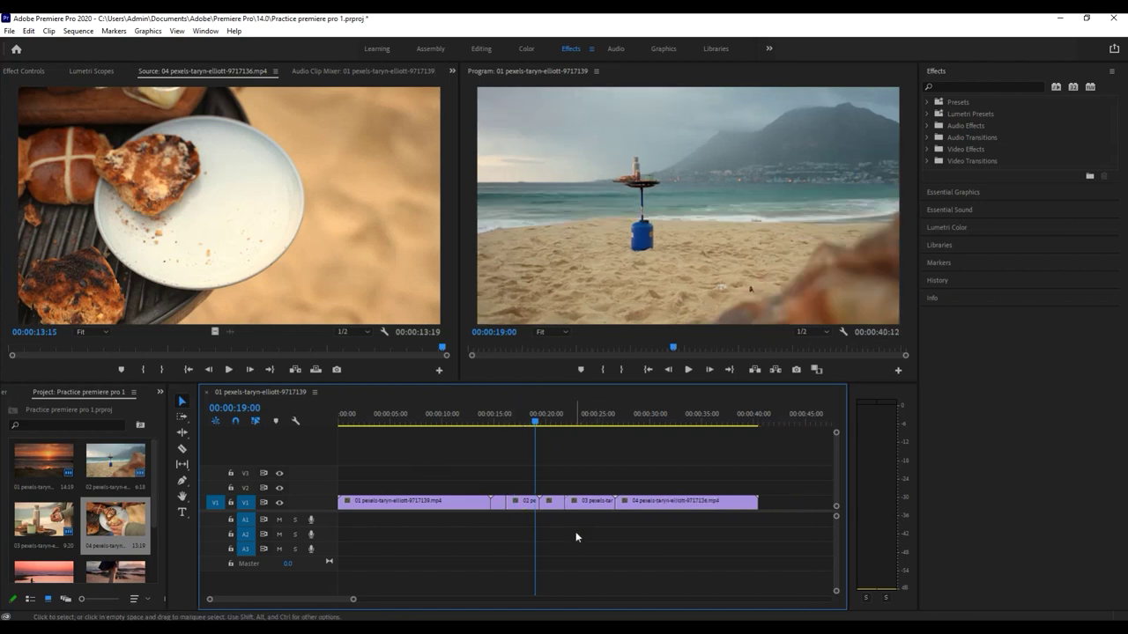
key(ctrl+z)
key(ctrl+z)
key(ctrl+z)
key(ctrl+z)
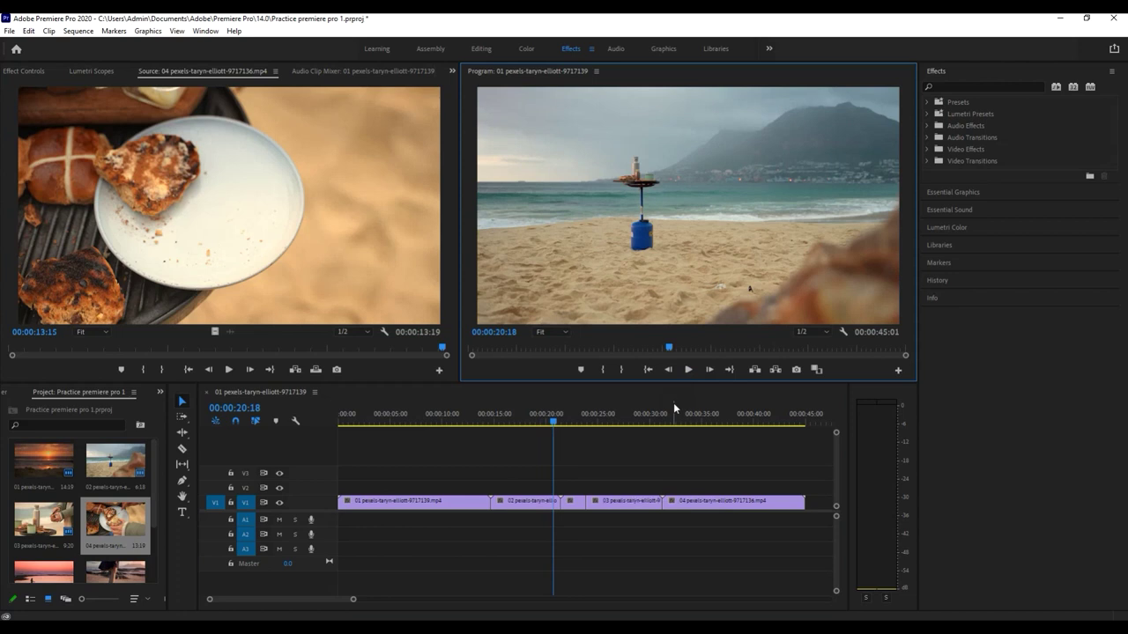
Undo the clip 03 cut, shorten the sunset clip's end, close the gap, then undo to restore.
key(ctrl+z)
drag(552, 421, 456, 443)
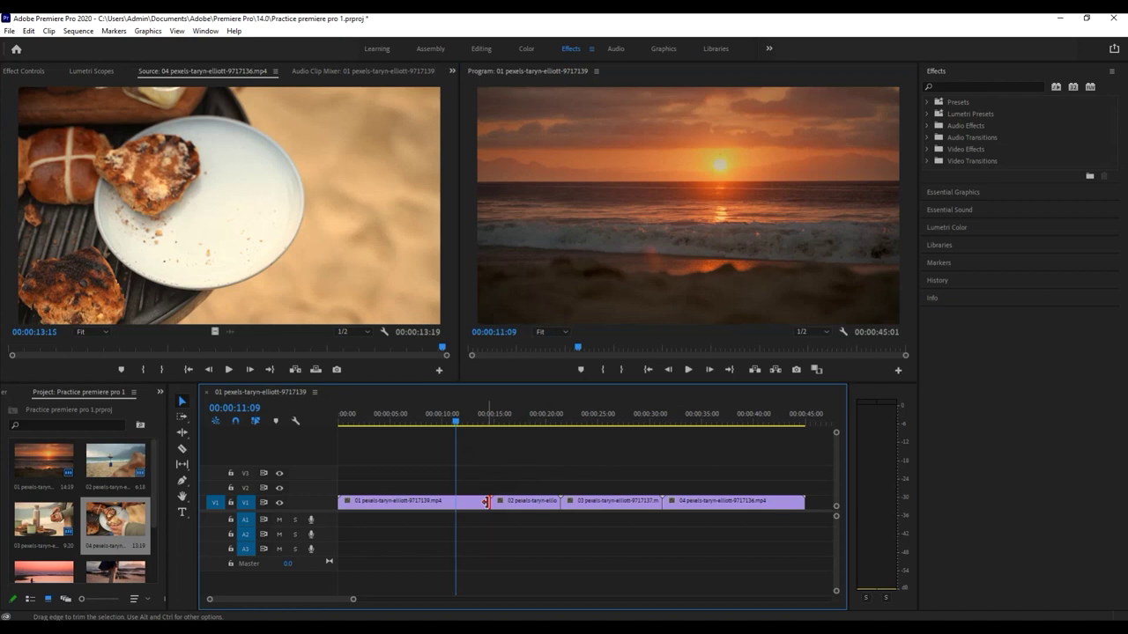
drag(485, 502, 454, 502)
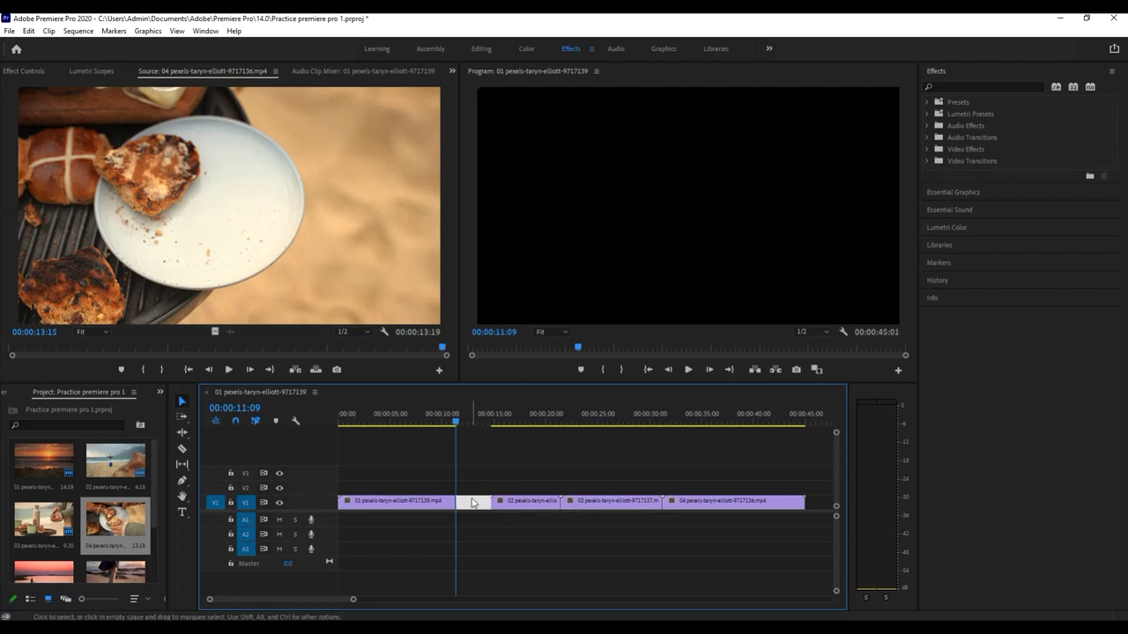
key(Delete)
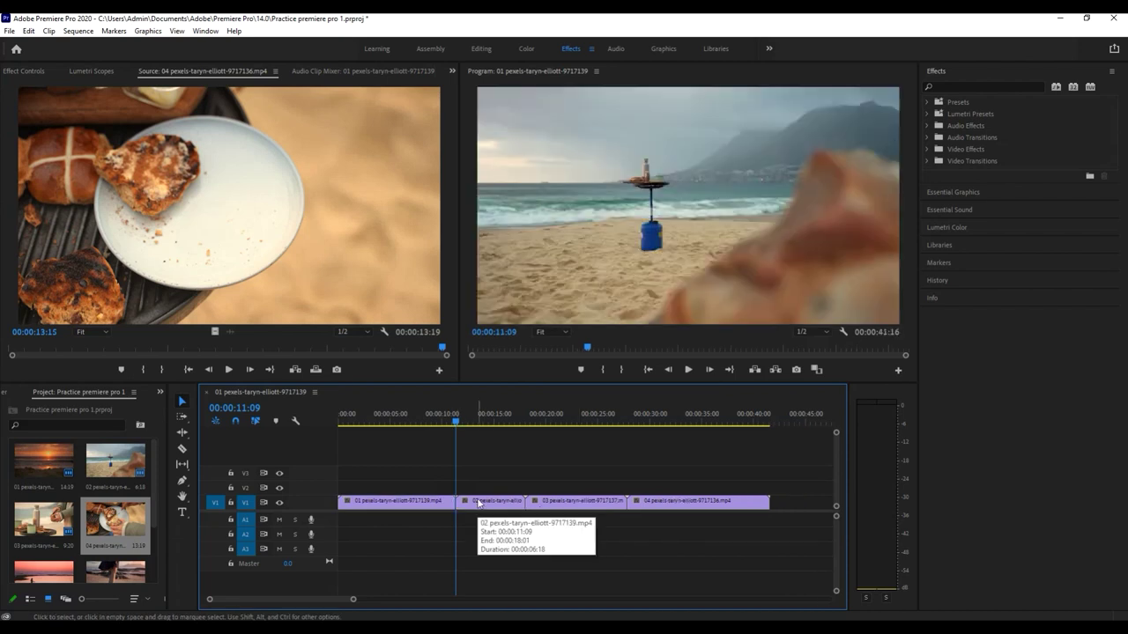
key(ctrl+z)
key(ctrl+z)
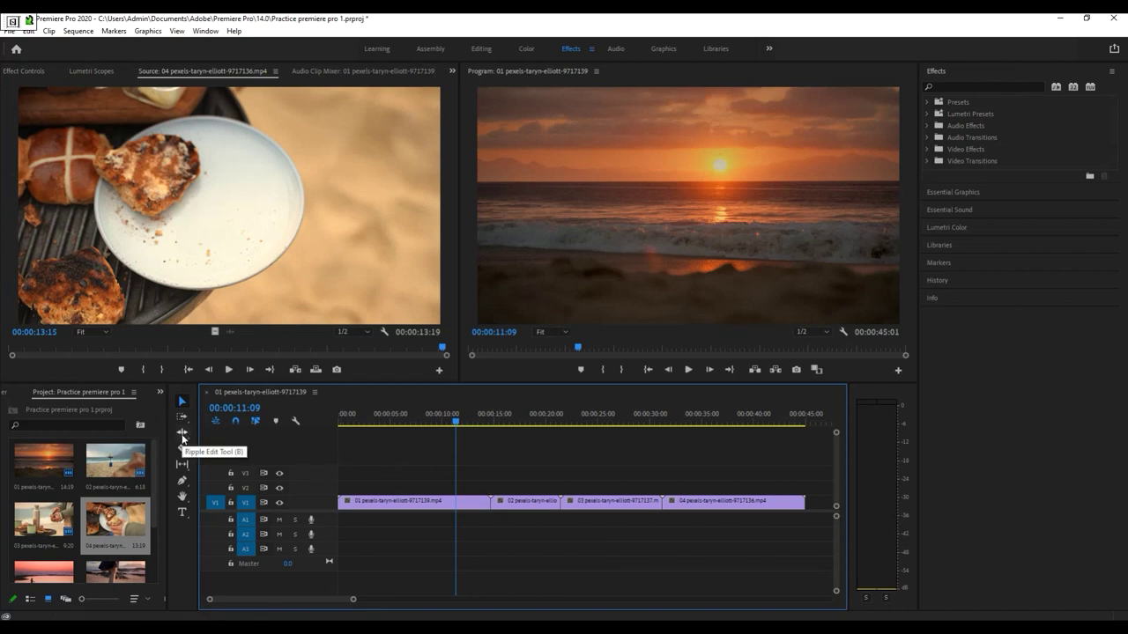
Ripple-trim the ends of clip 01 and clip 03 so the sequence shrinks to 26:08.
click(182, 435)
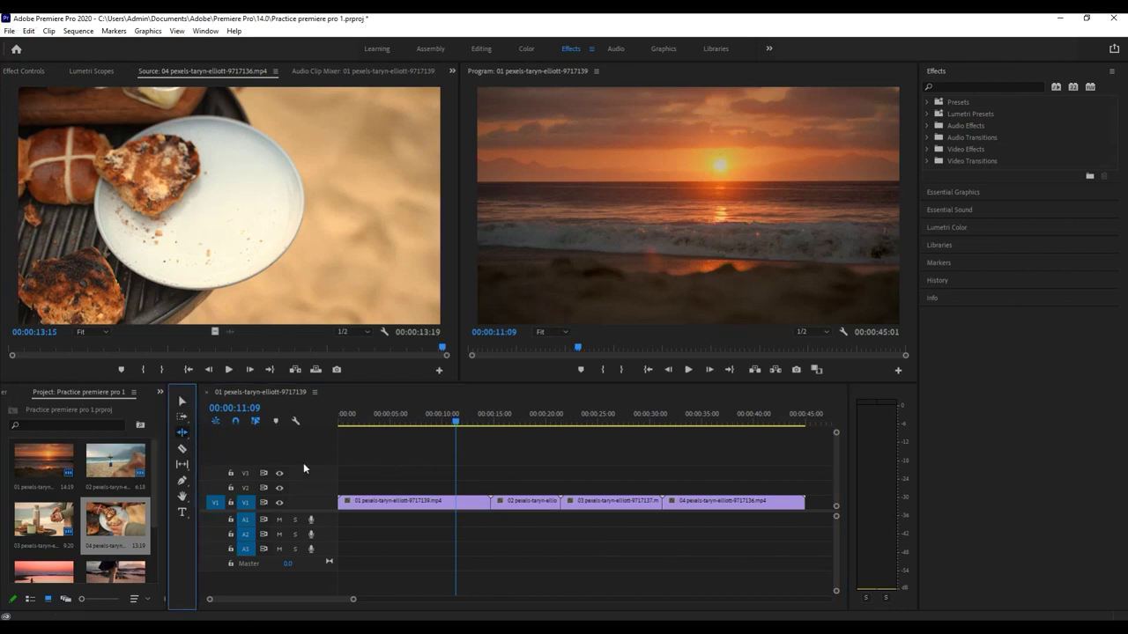
drag(487, 501, 449, 502)
drag(451, 501, 453, 501)
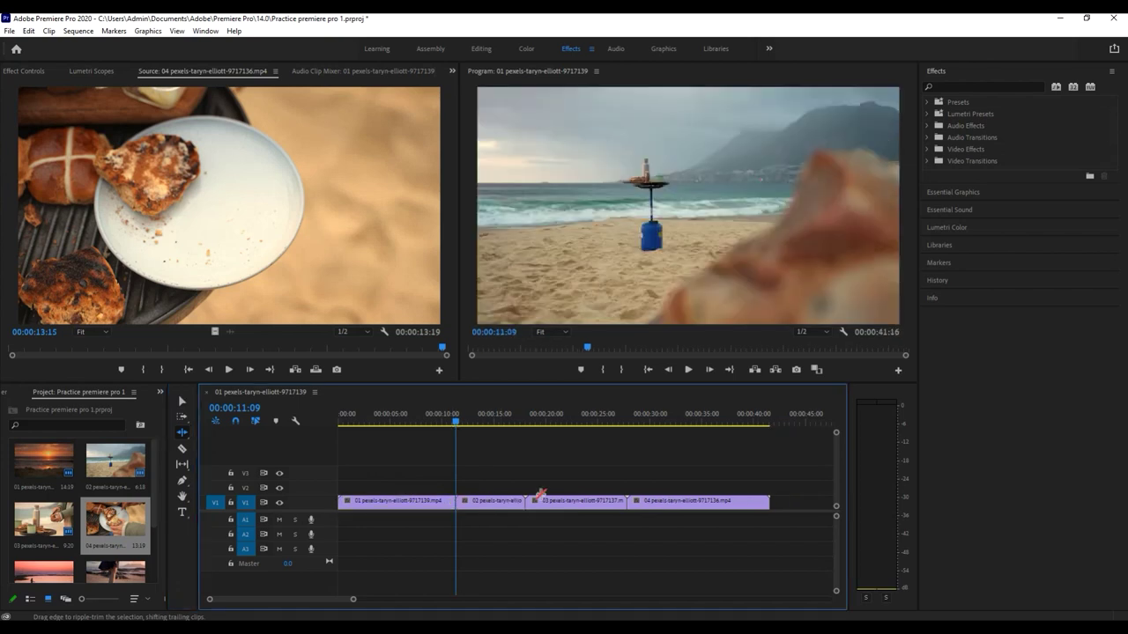
drag(624, 502, 574, 502)
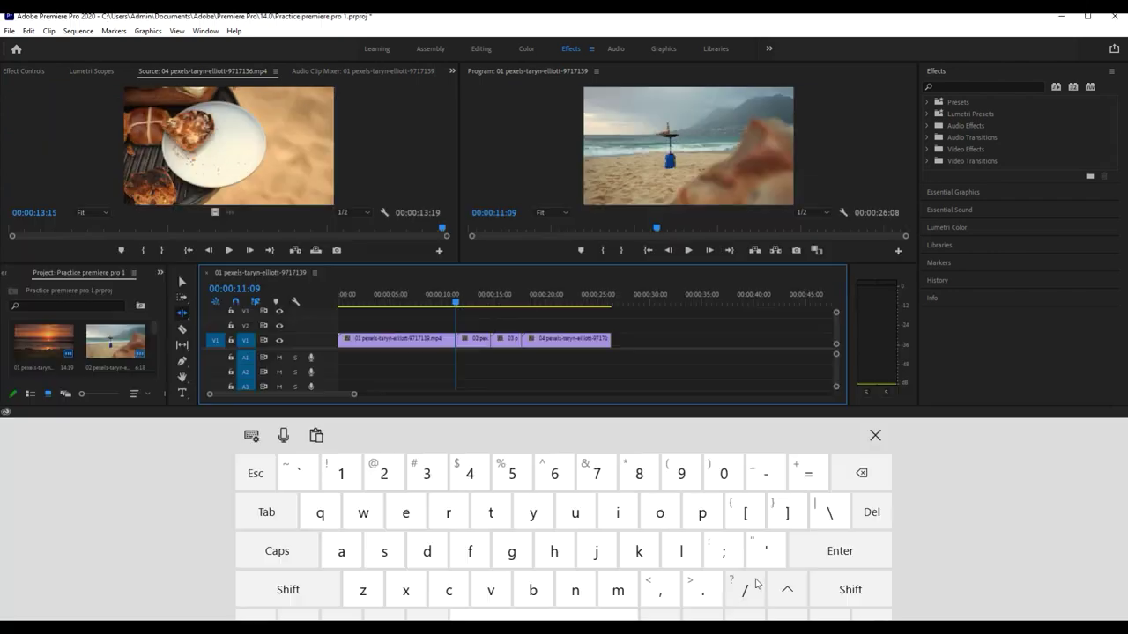
Toggle timeline zoom-to-fit with the backslash key several times, then dismiss the on-screen keyboard.
click(835, 514)
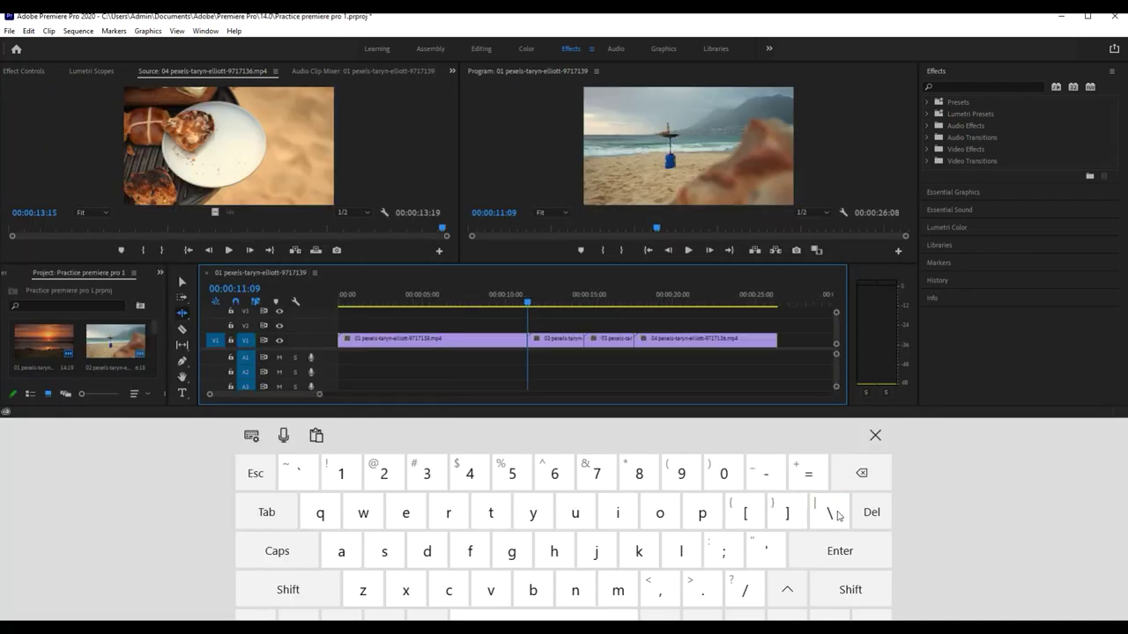
click(836, 513)
click(835, 514)
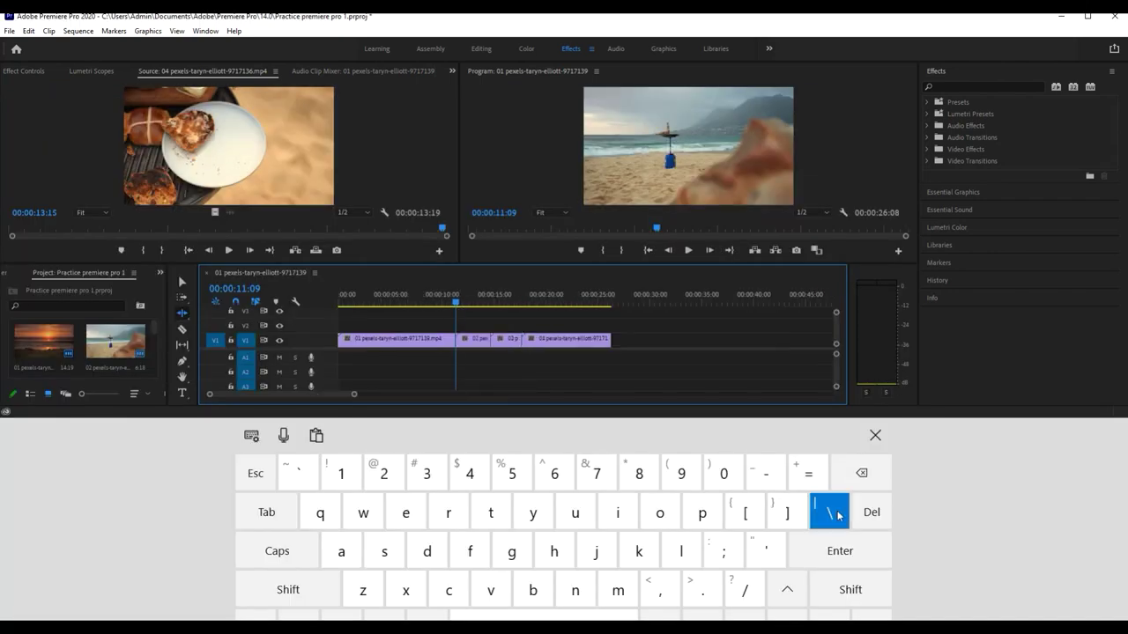
click(835, 514)
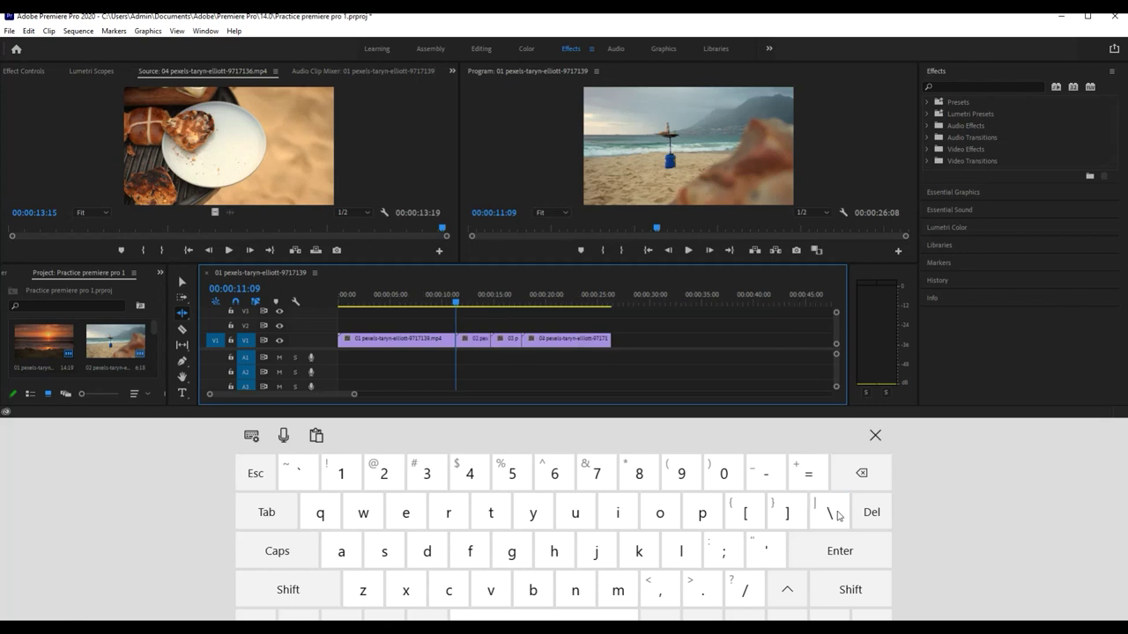
click(835, 514)
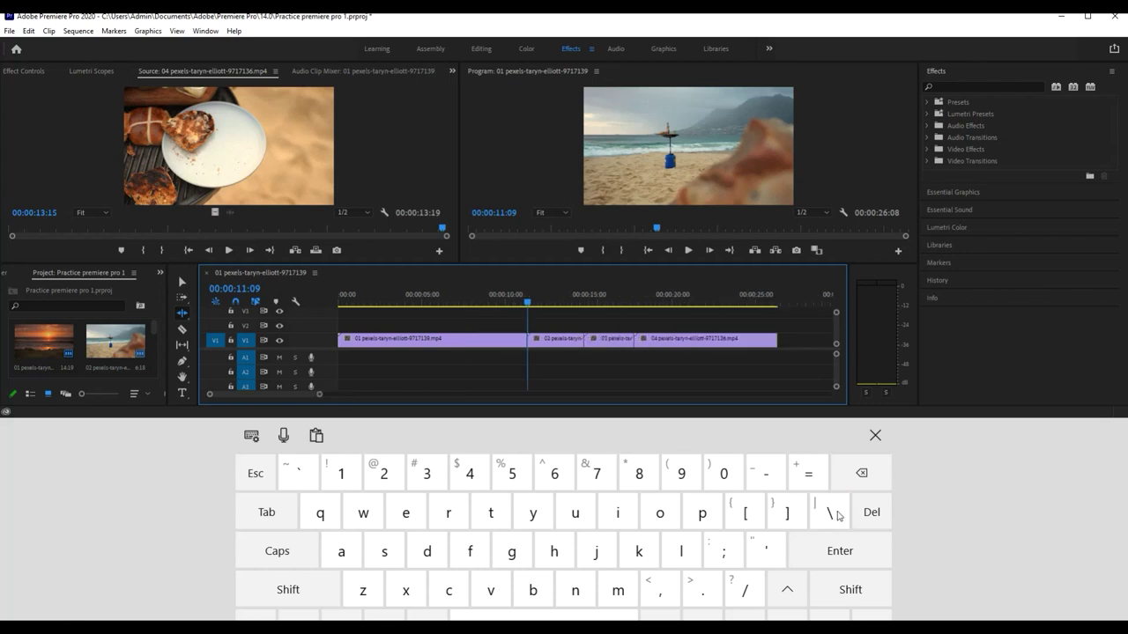
click(875, 436)
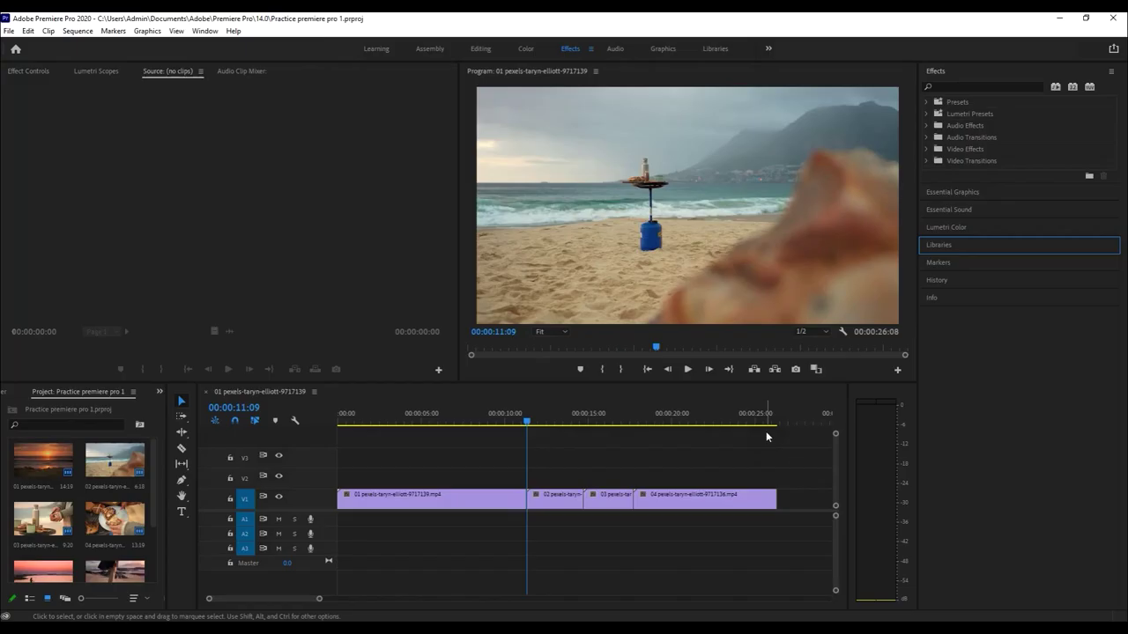
Try moving clip 04 earlier, undo the overwrite, then Ctrl-drag it to insert after clip 01.
drag(710, 496, 604, 501)
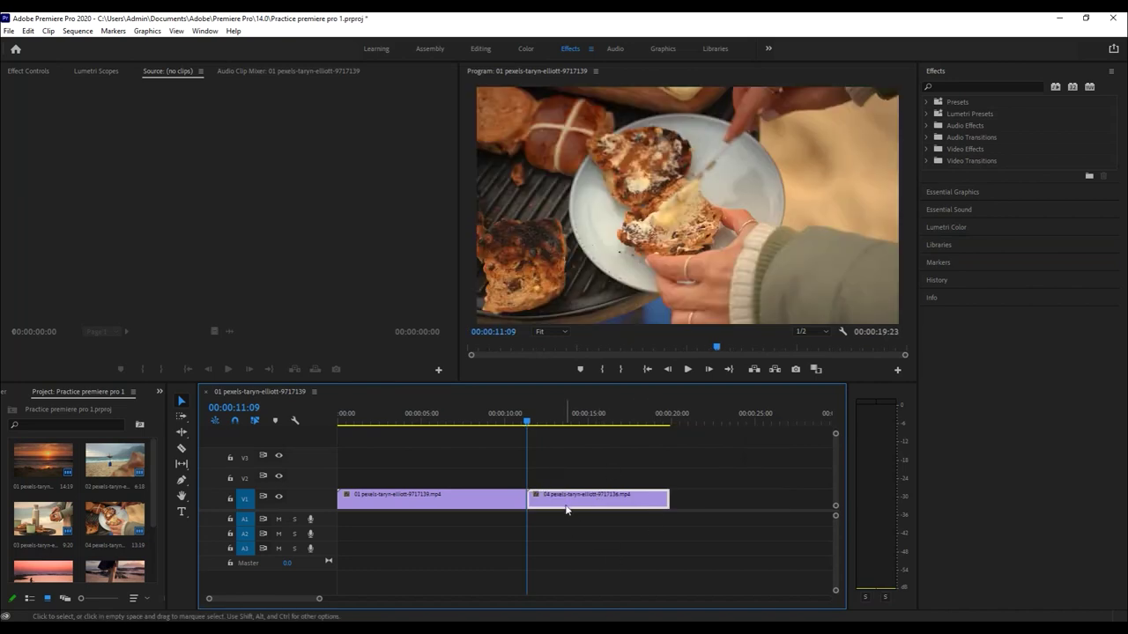
key(ctrl+z)
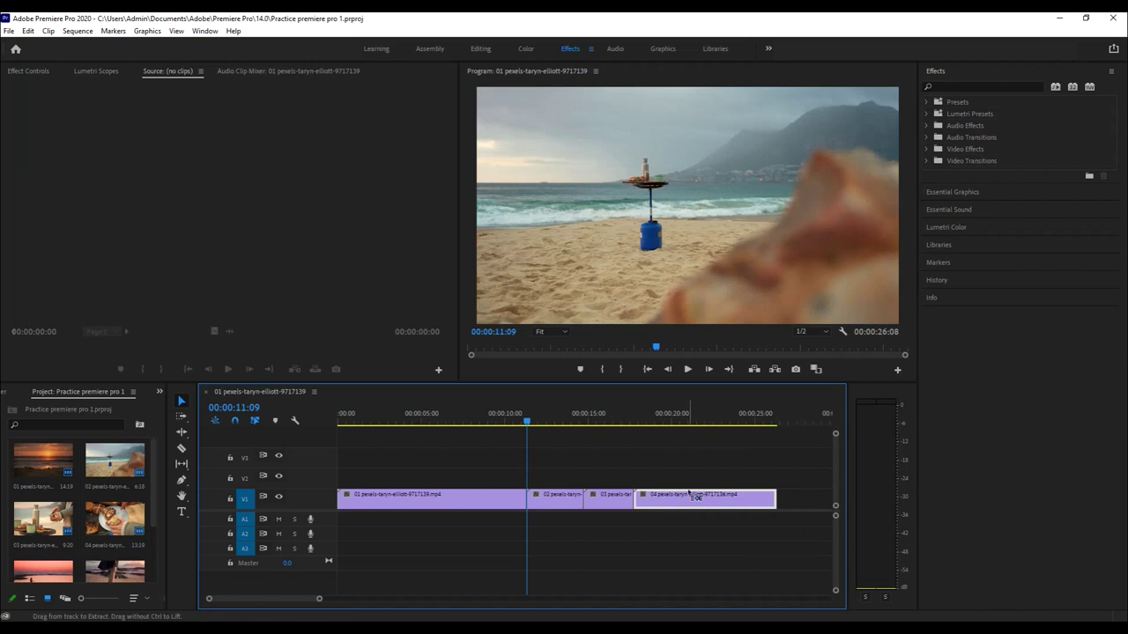
drag(695, 502, 656, 567)
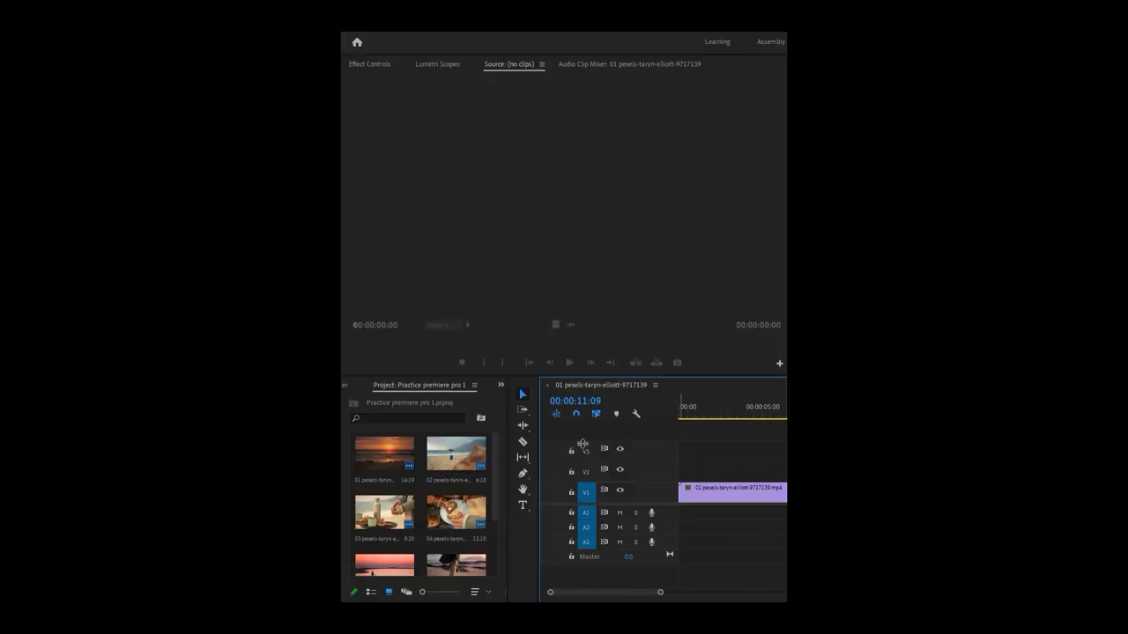
Load sunset clip 05 (production ID_4729774.mp4) in the Source monitor and play it.
scroll(460, 492, down, 3)
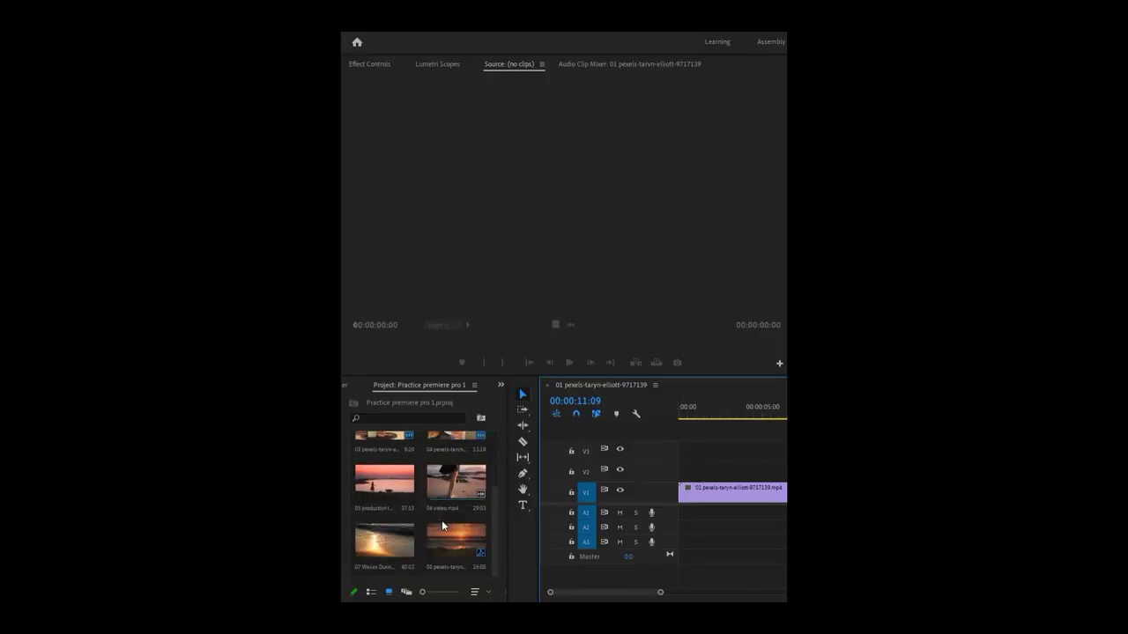
double_click(385, 480)
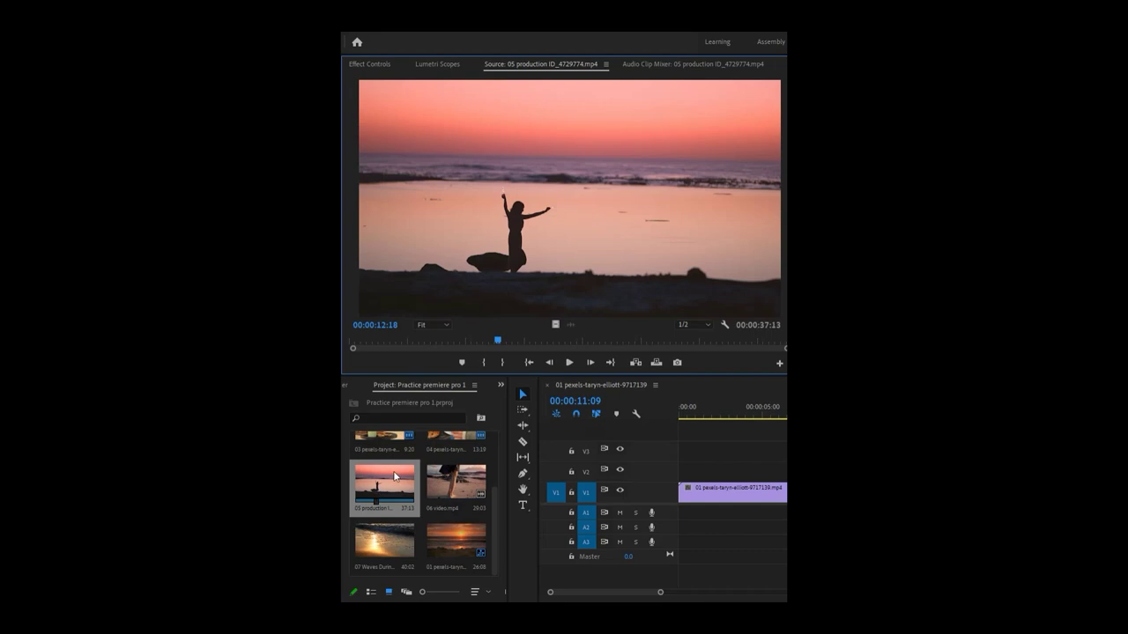
click(350, 343)
click(568, 362)
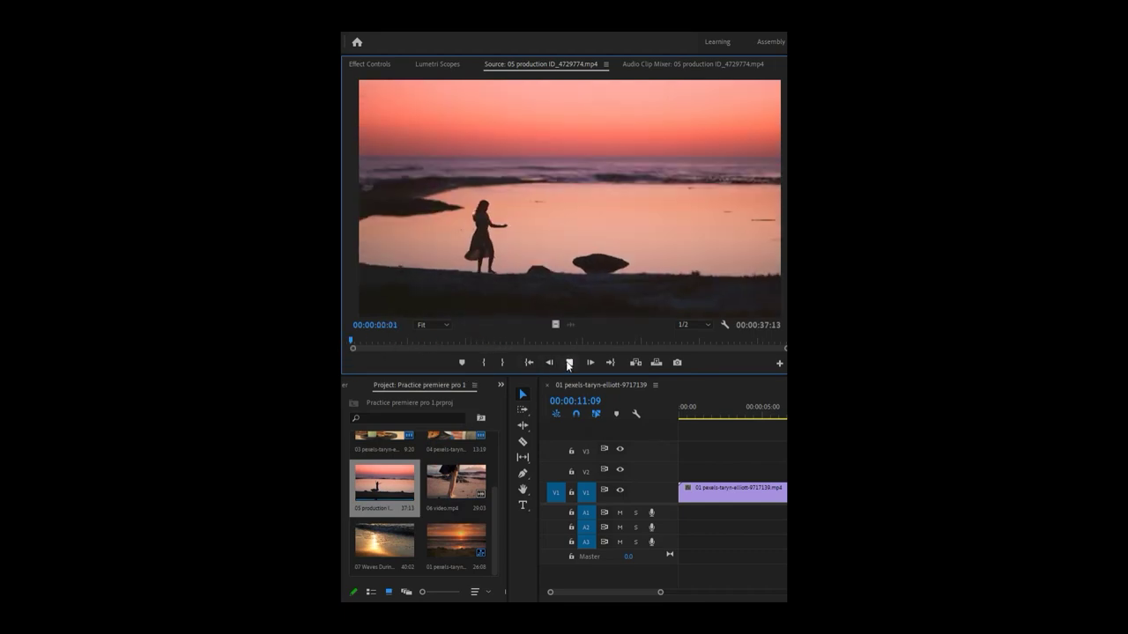
drag(425, 339, 351, 340)
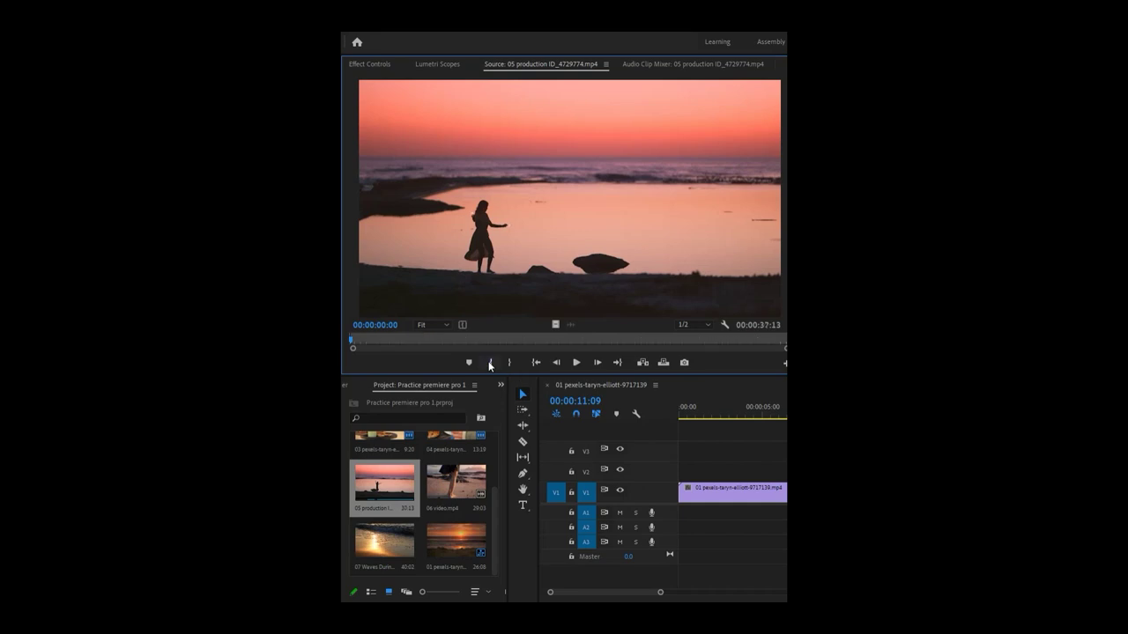
click(575, 363)
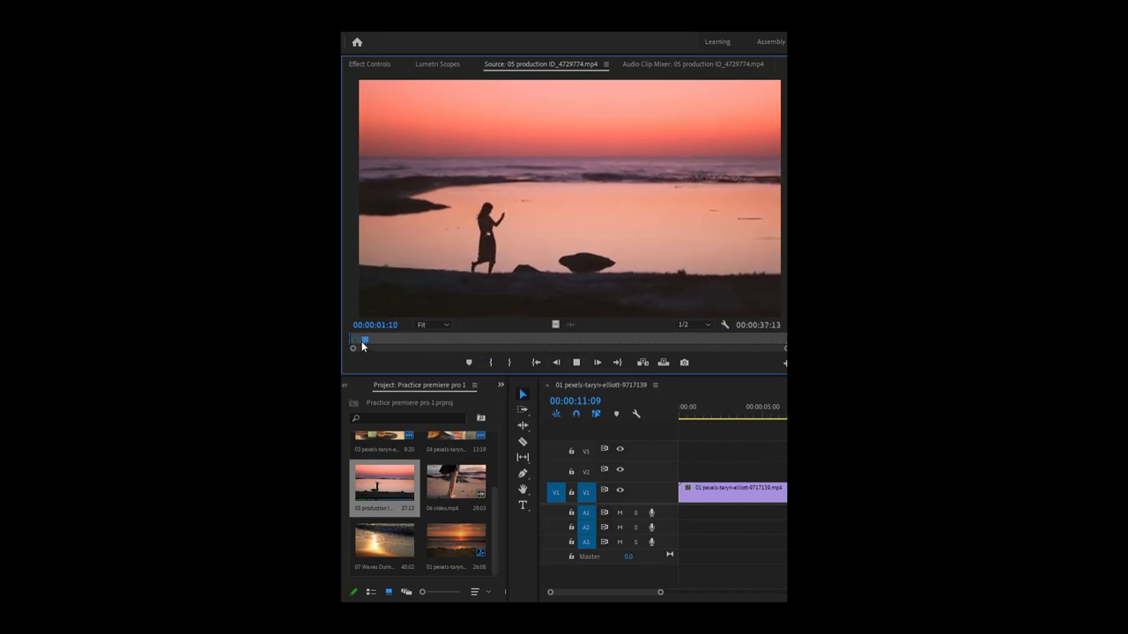
Try In/Out marks on the sunset clip, then set its In point at 00:00:10:12.
drag(362, 344, 451, 342)
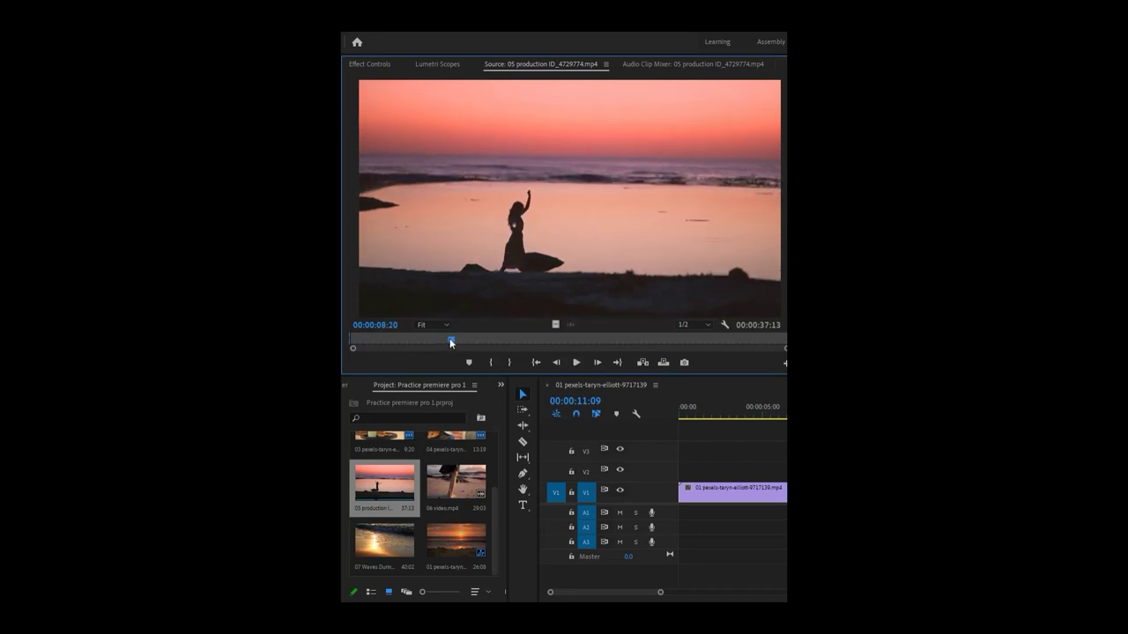
key(i)
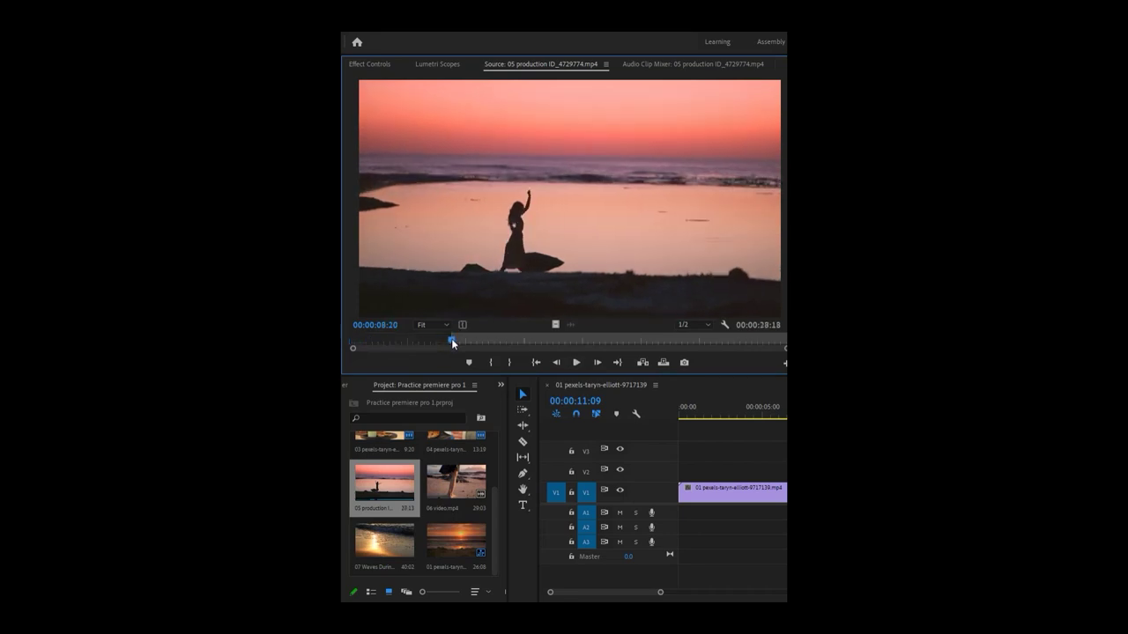
drag(451, 340, 702, 350)
key(o)
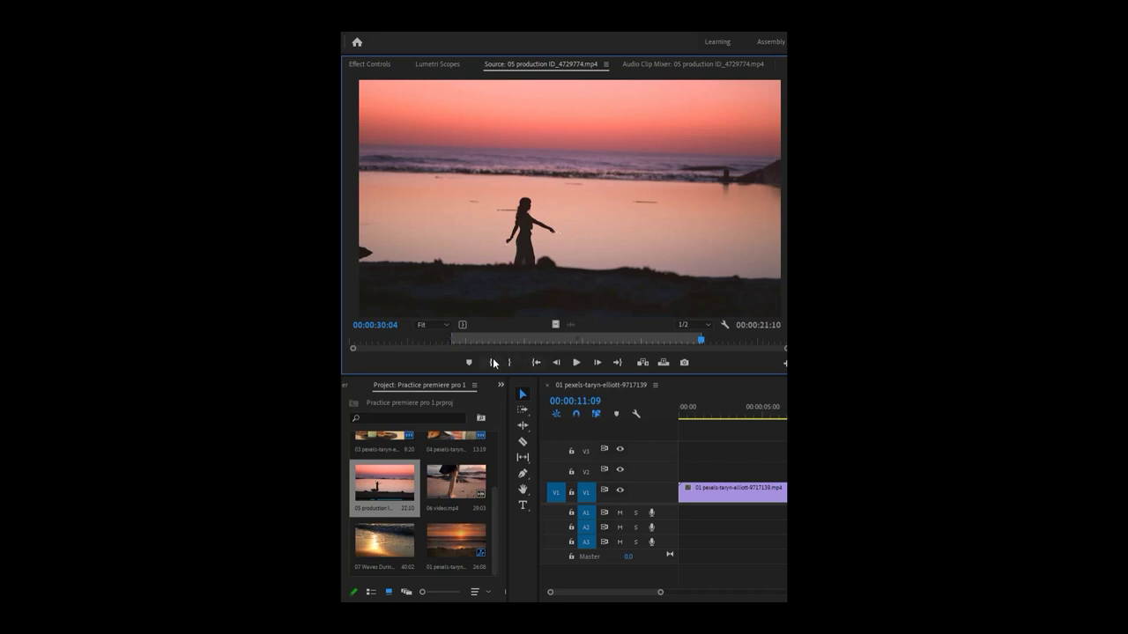
drag(453, 339, 373, 341)
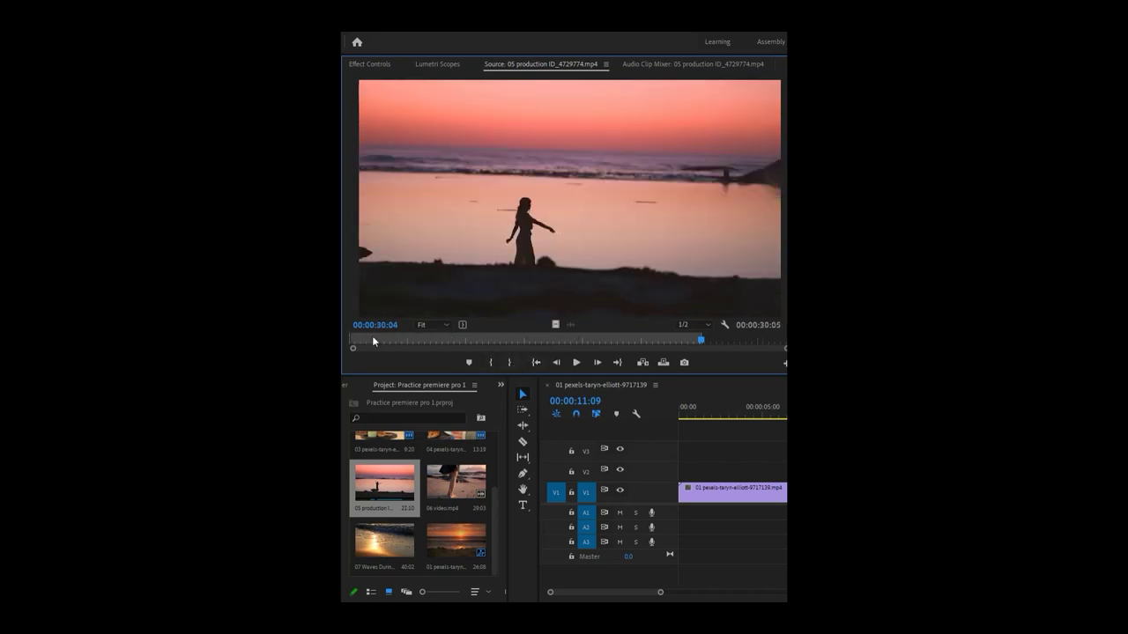
drag(699, 339, 784, 339)
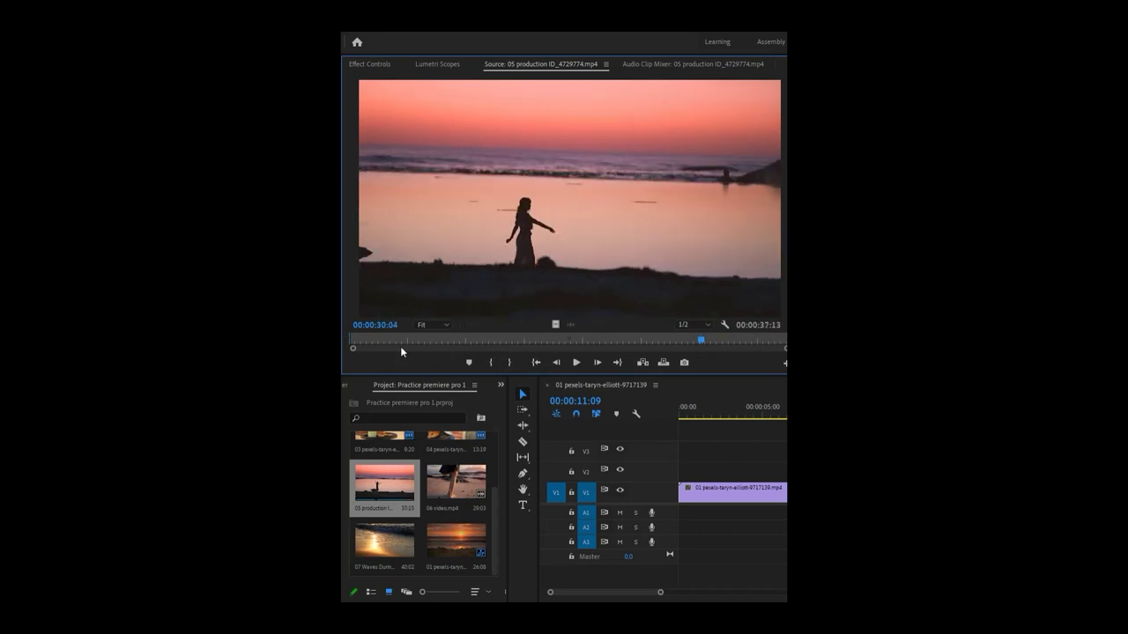
drag(503, 340, 692, 343)
click(491, 363)
Mark the Out at 00:00:29:11 and insert the sunset range after clip 03, totalling 45:08.
click(509, 362)
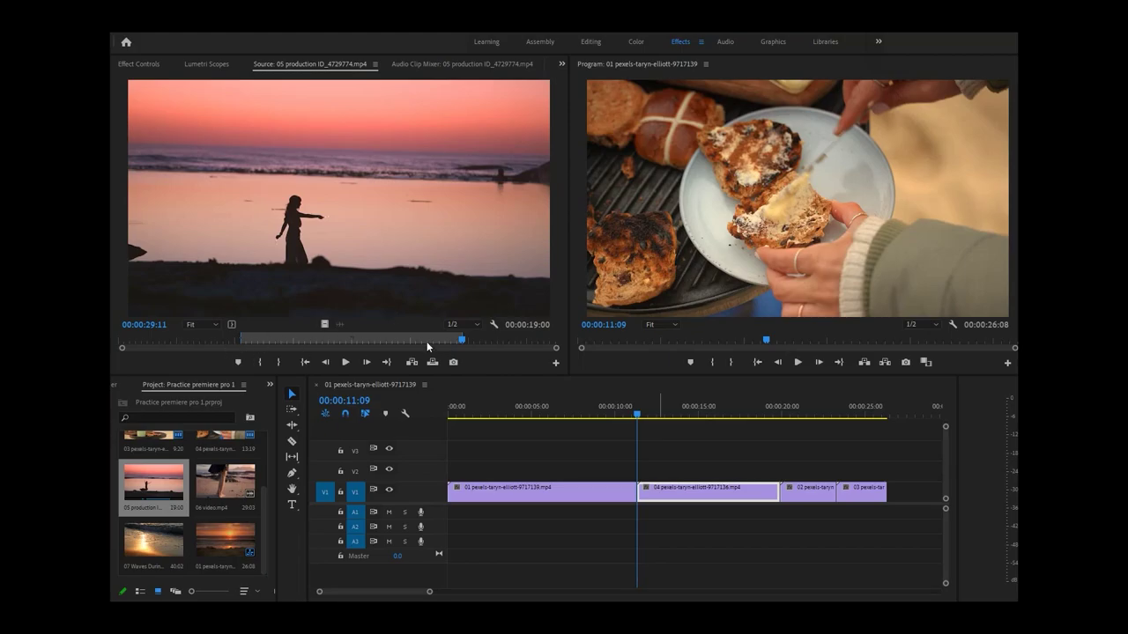
drag(665, 410, 889, 424)
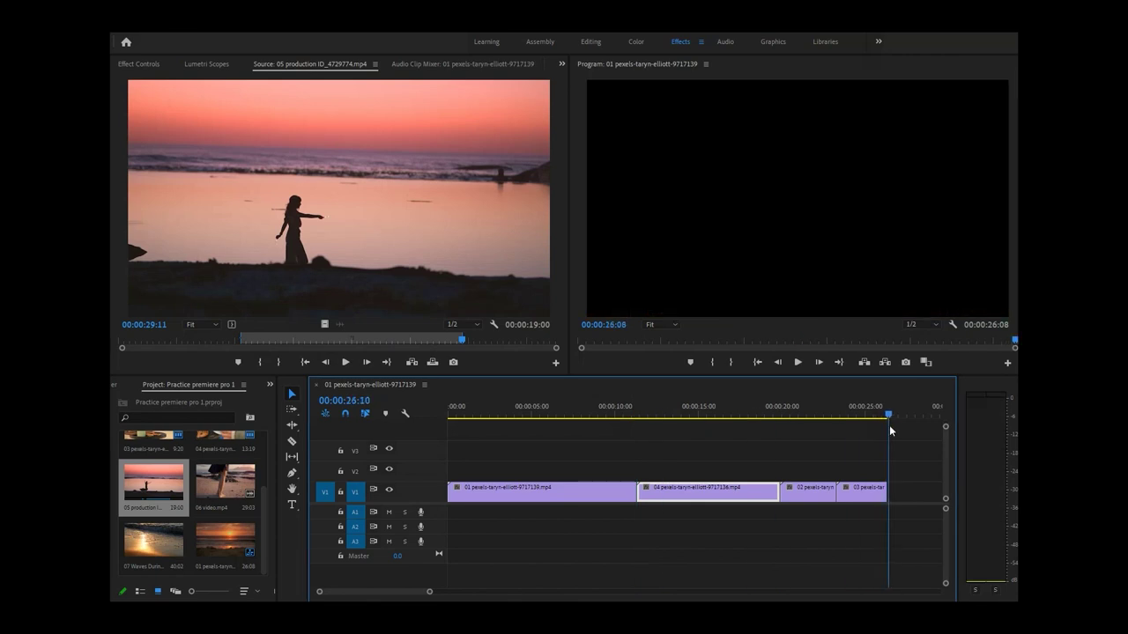
click(412, 363)
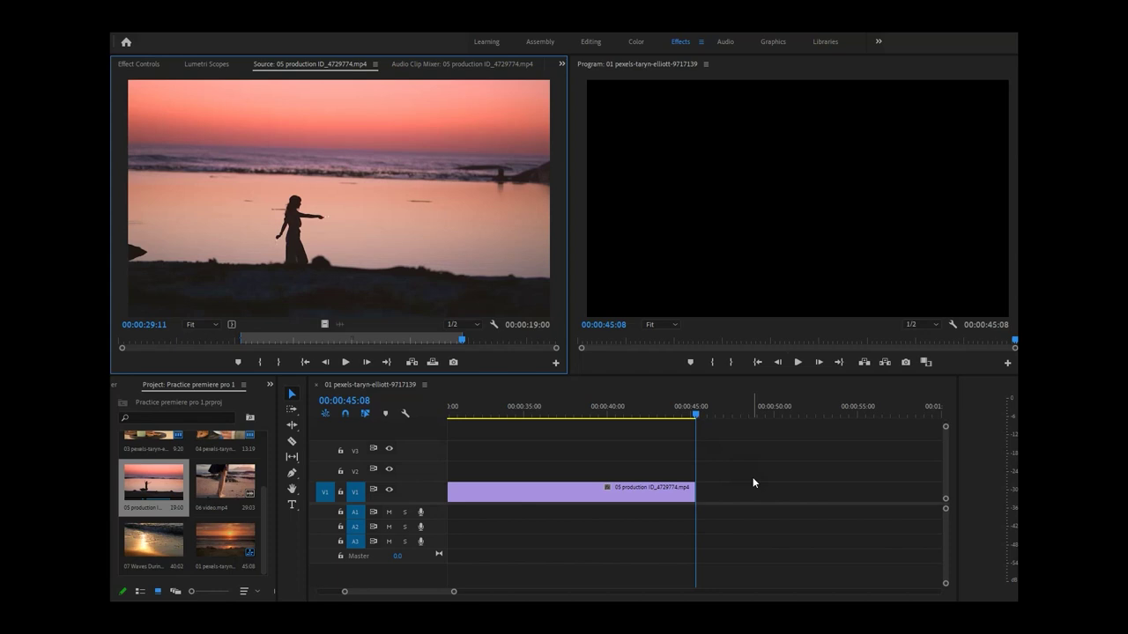
key(backslash)
drag(898, 416, 846, 435)
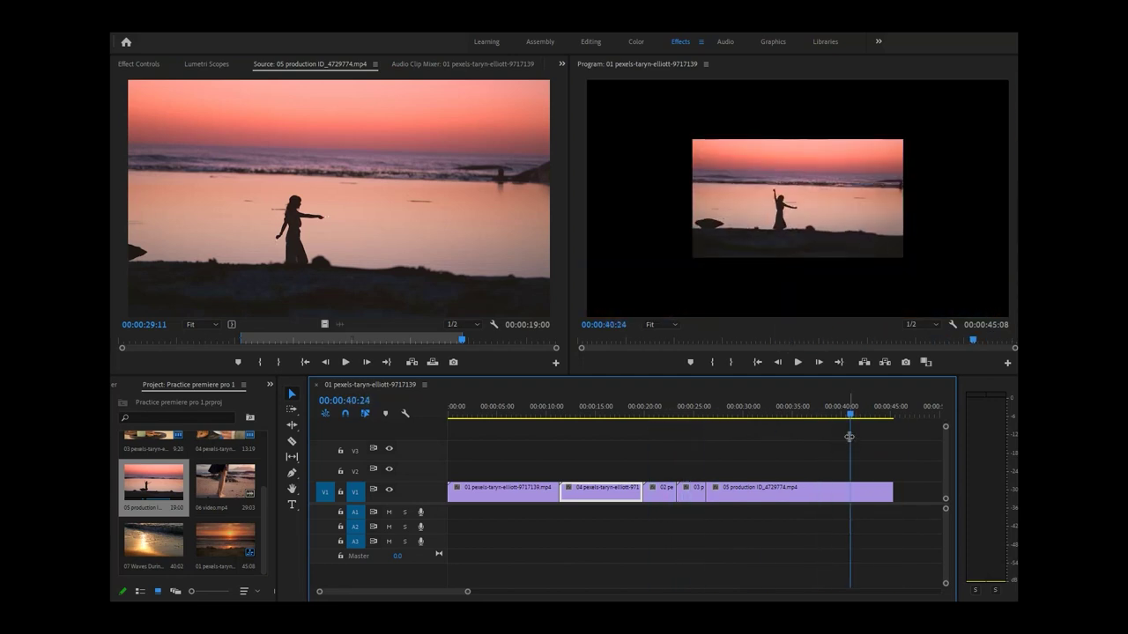